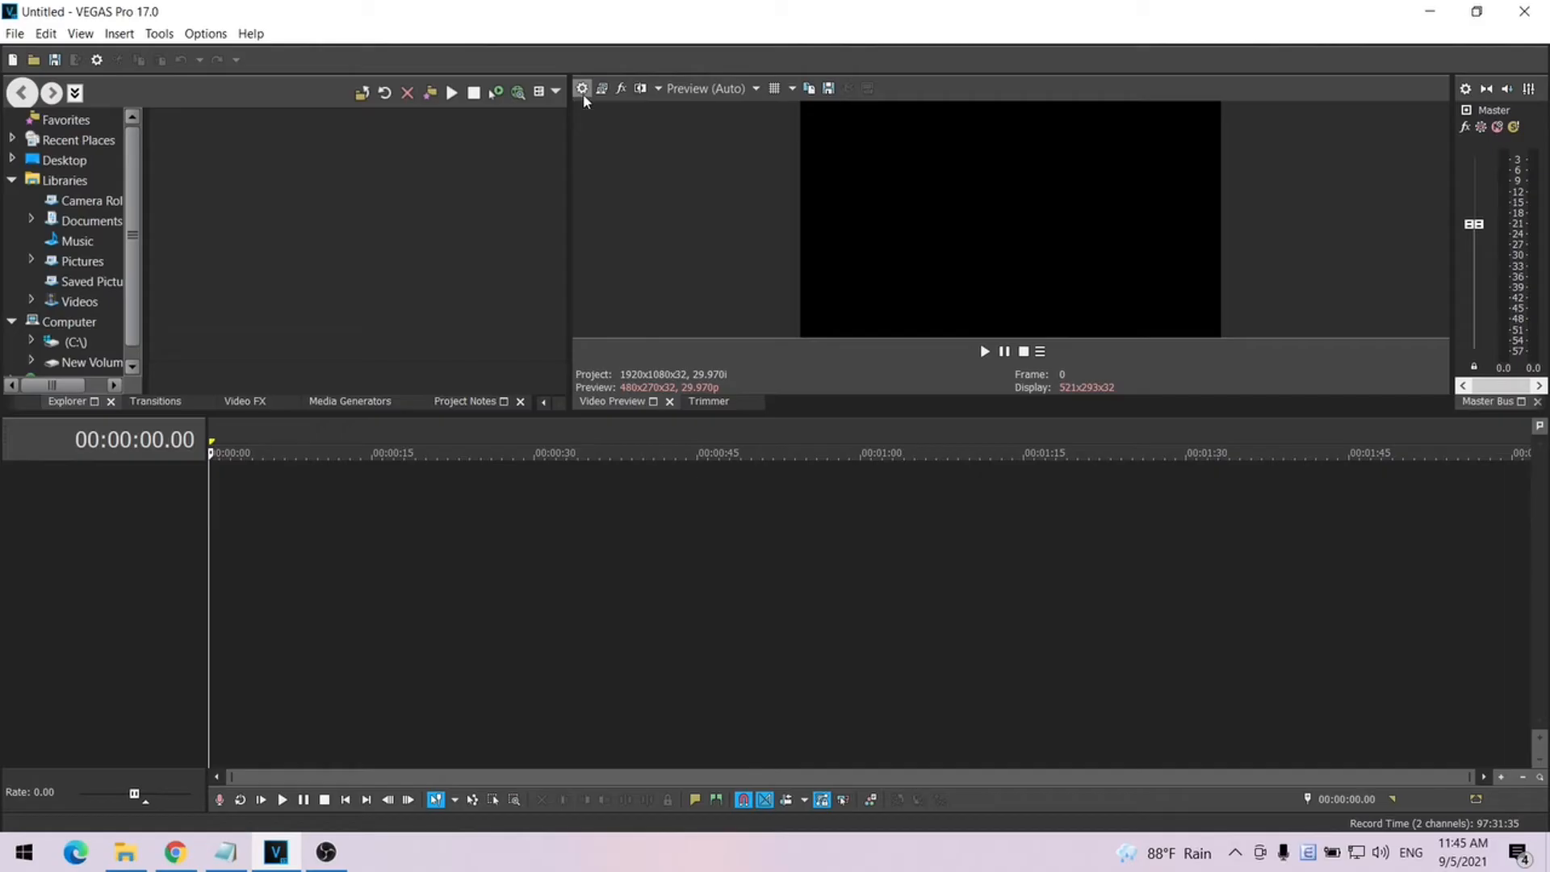
- Open the project properties and set the video frame to 1080 wide by 1920 high
{"action": "left_click", "coordinate": [208, 216]}
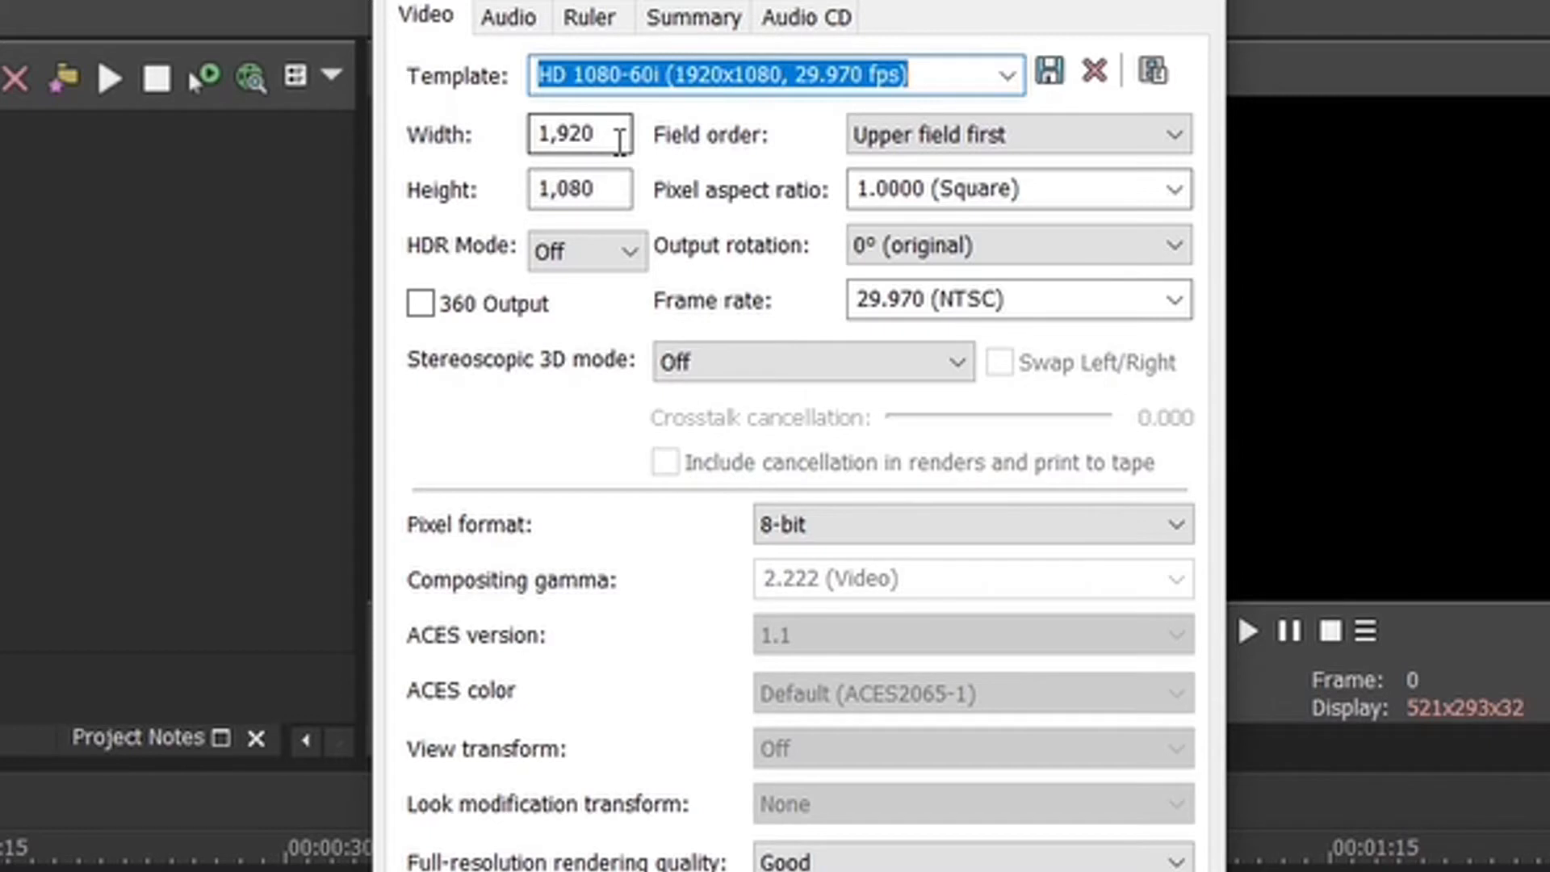
{"action": "double_click", "coordinate": [619, 141]}
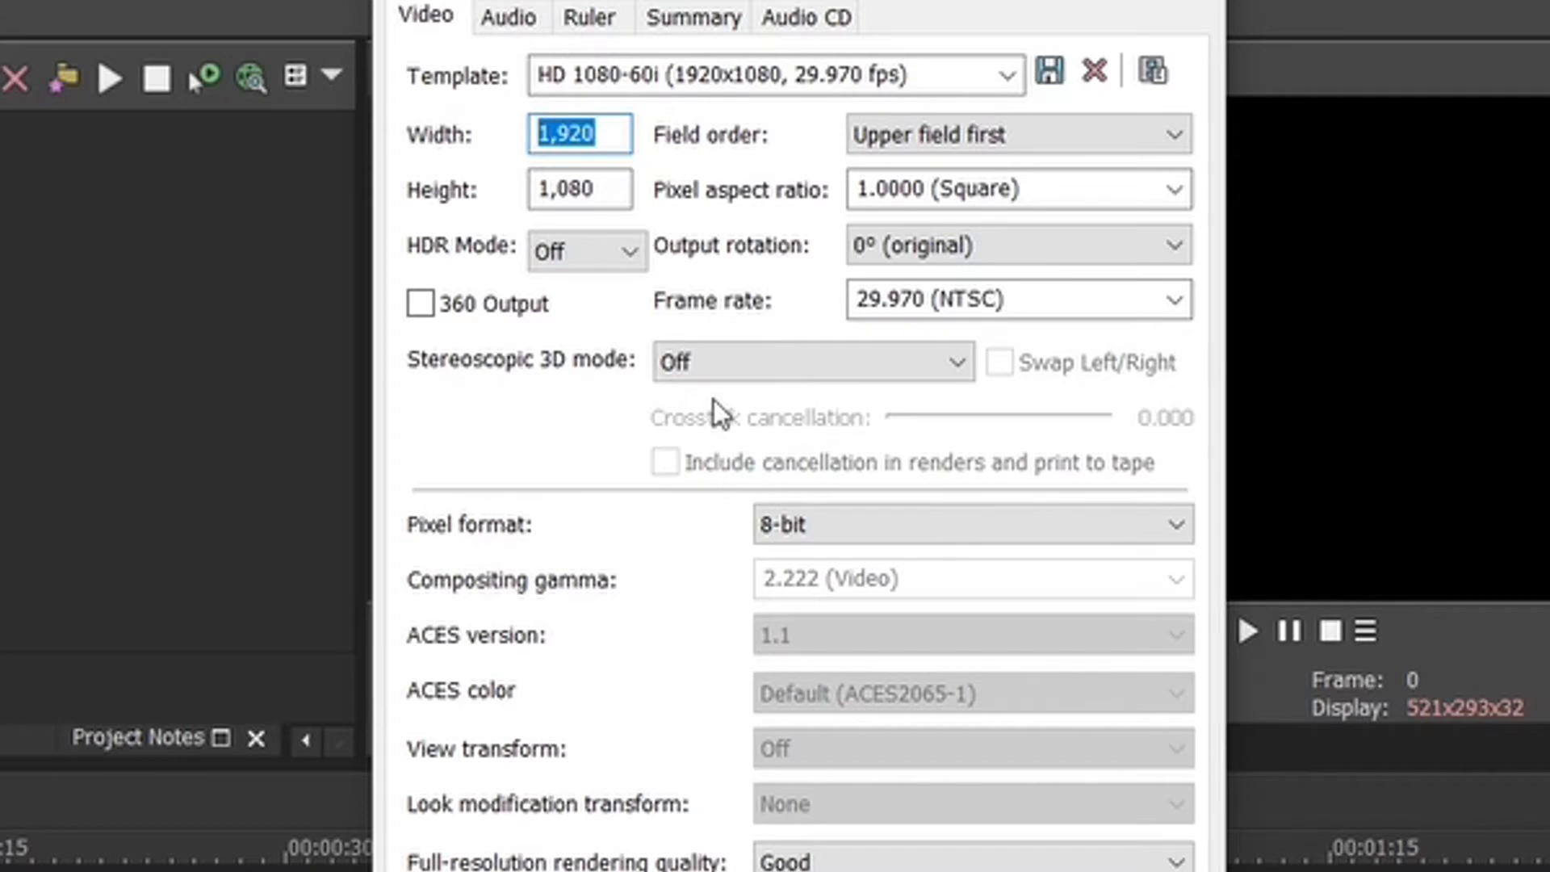
{"action": "type", "text": "1080"}
{"action": "key", "text": "Tab"}
{"action": "type", "text": "1920"}
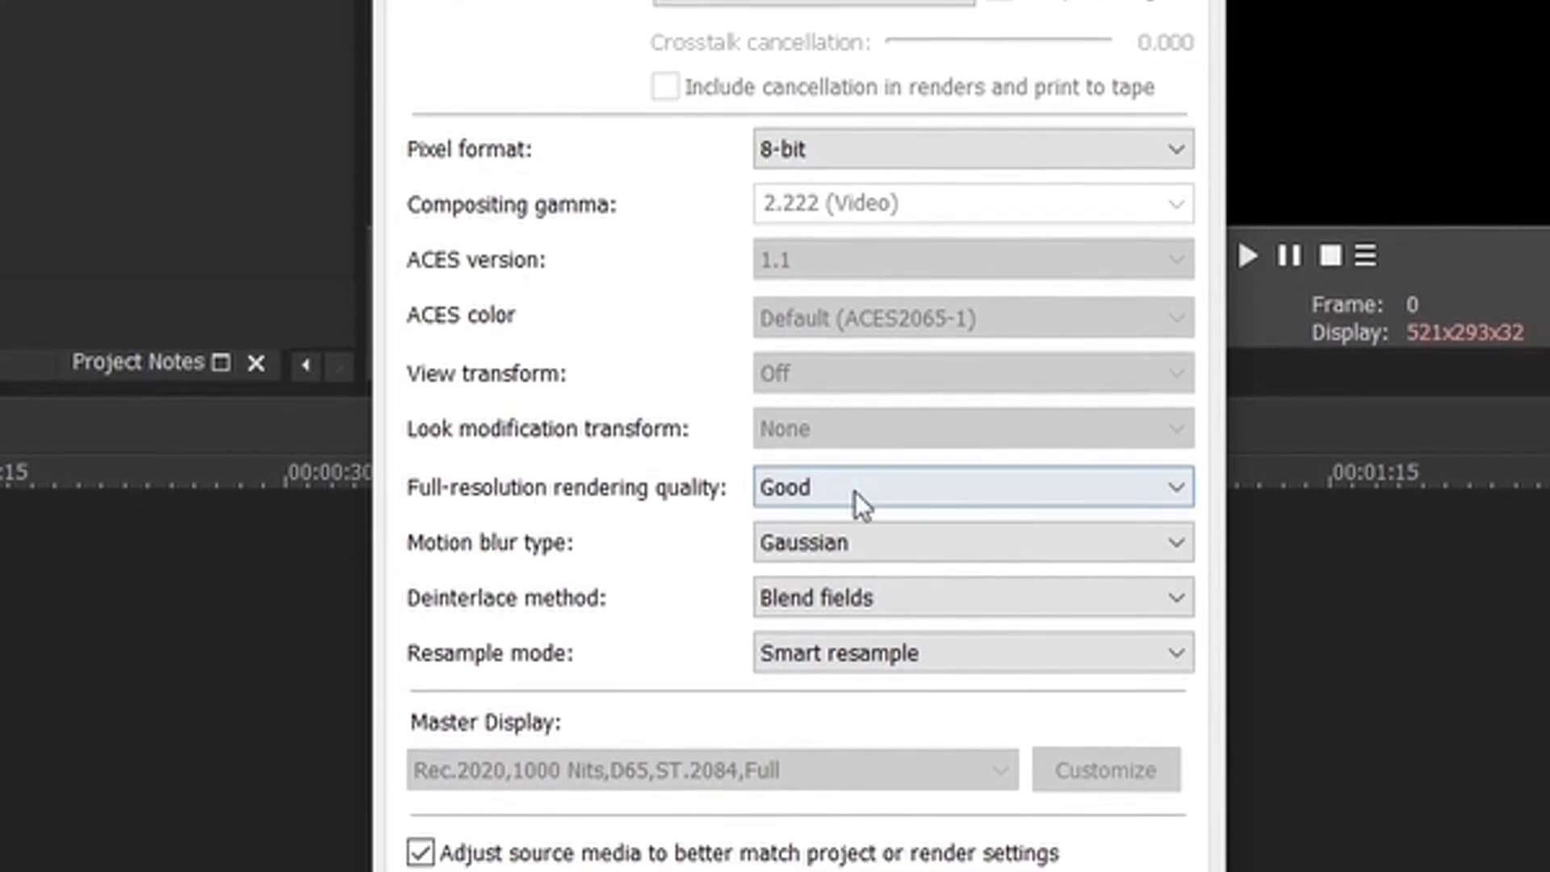
- Set full-resolution rendering quality to Best, keep Gaussian motion blur, and set the resample mode to Disable resample
{"action": "left_click", "coordinate": [895, 504]}
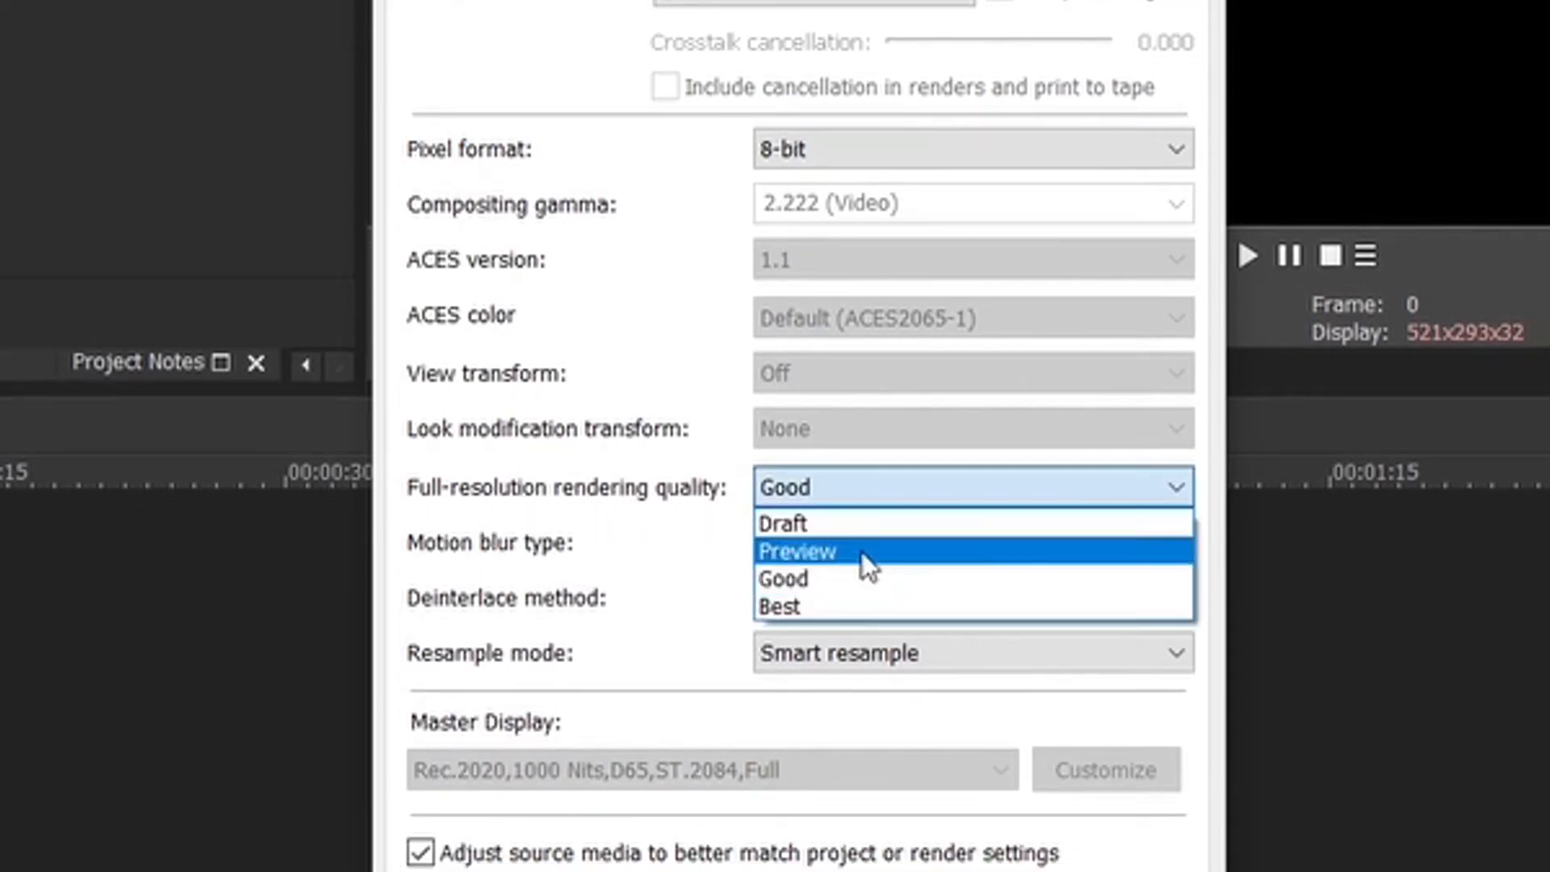
{"action": "left_click", "coordinate": [859, 601]}
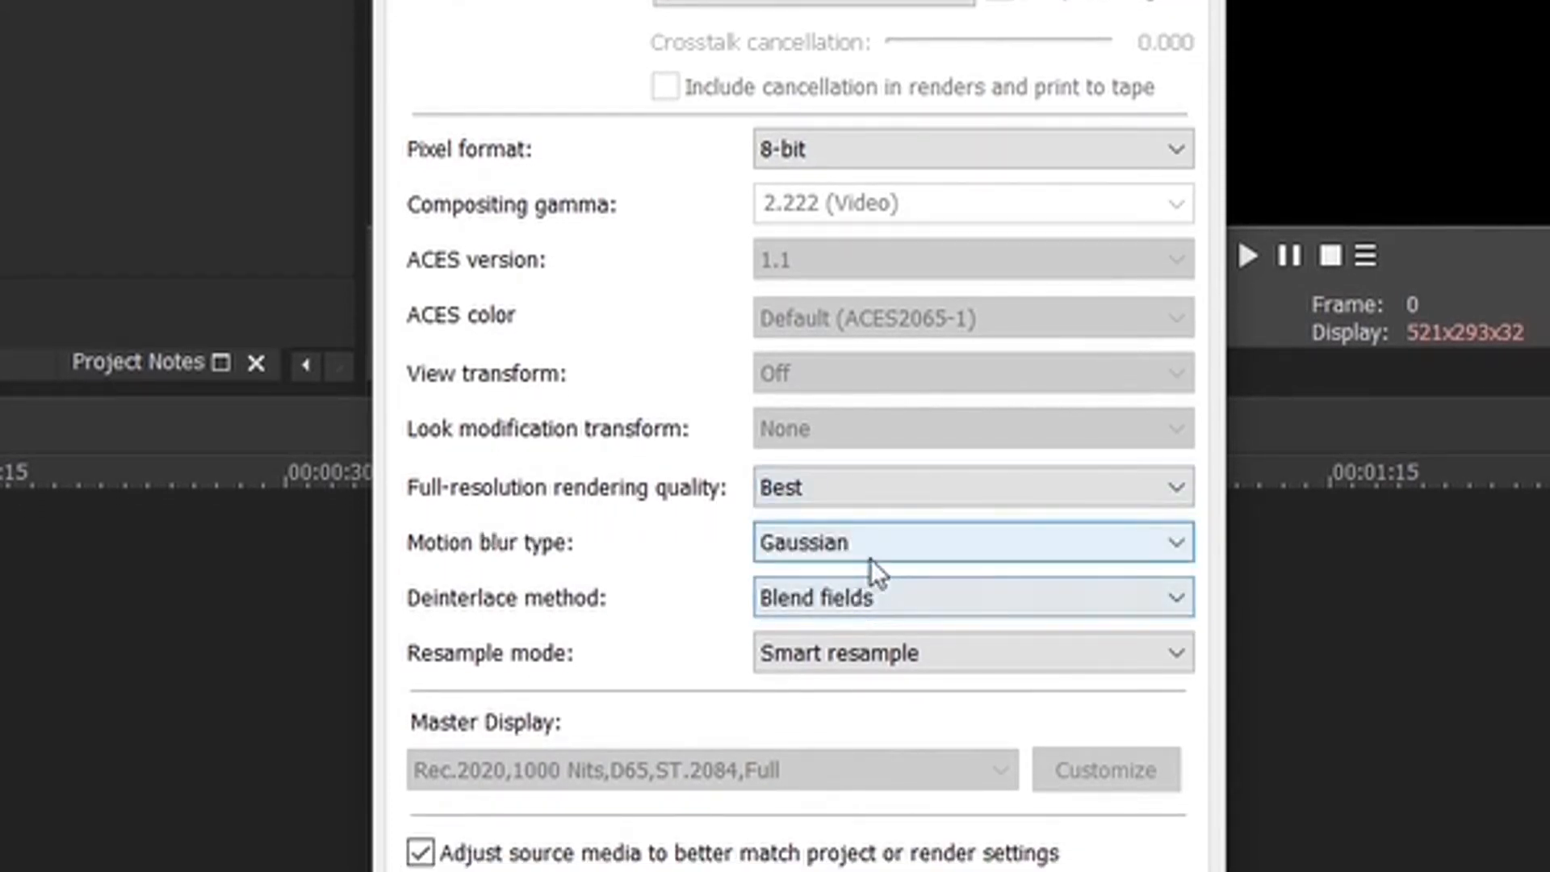
{"action": "left_click", "coordinate": [893, 547]}
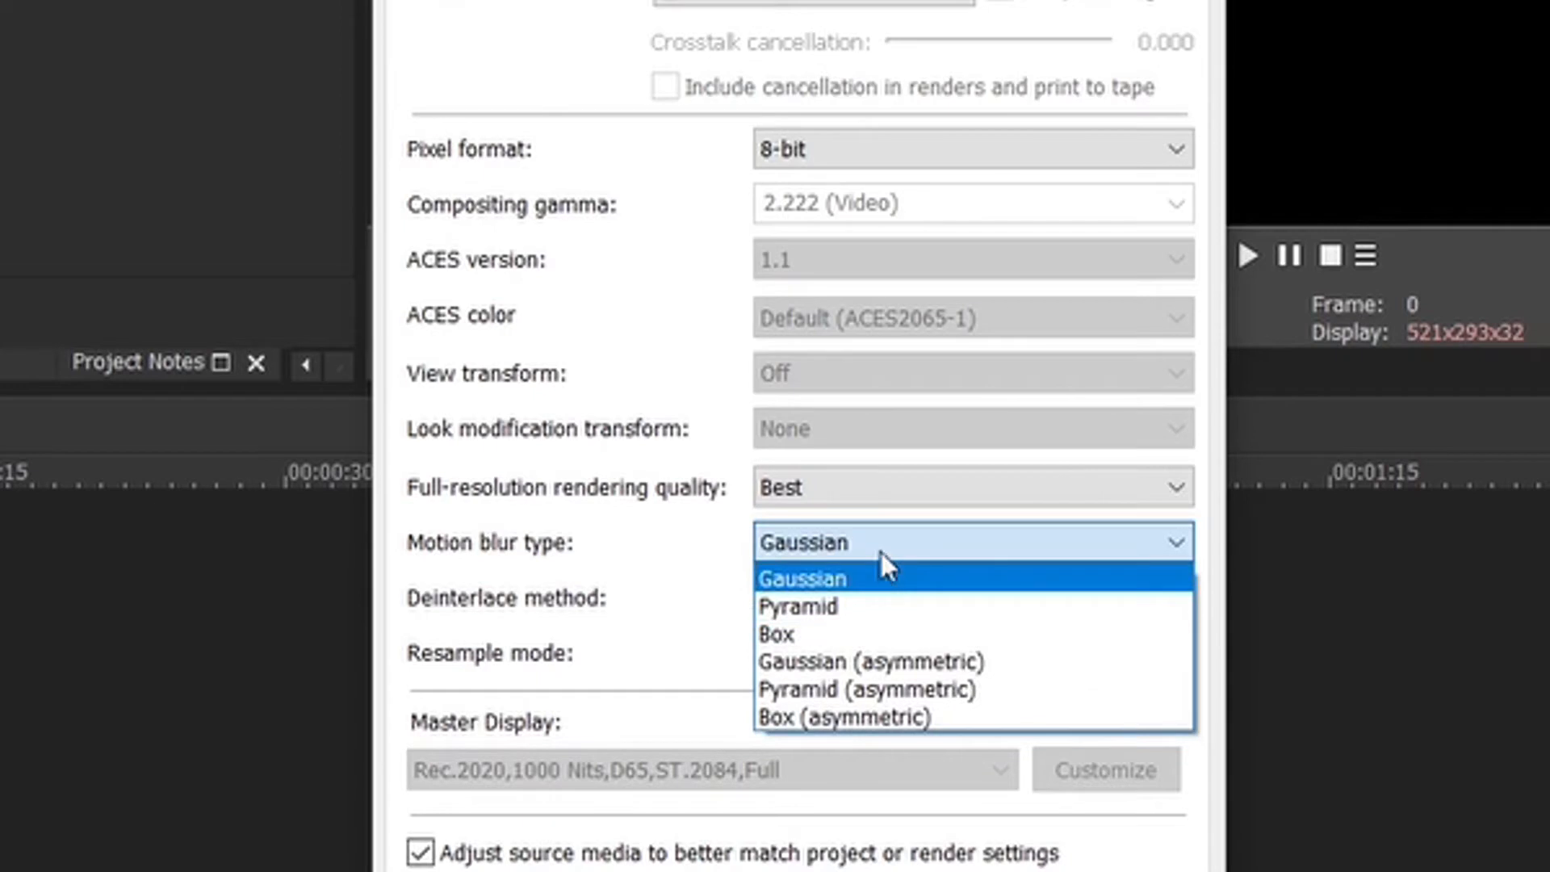
{"action": "left_click", "coordinate": [881, 554]}
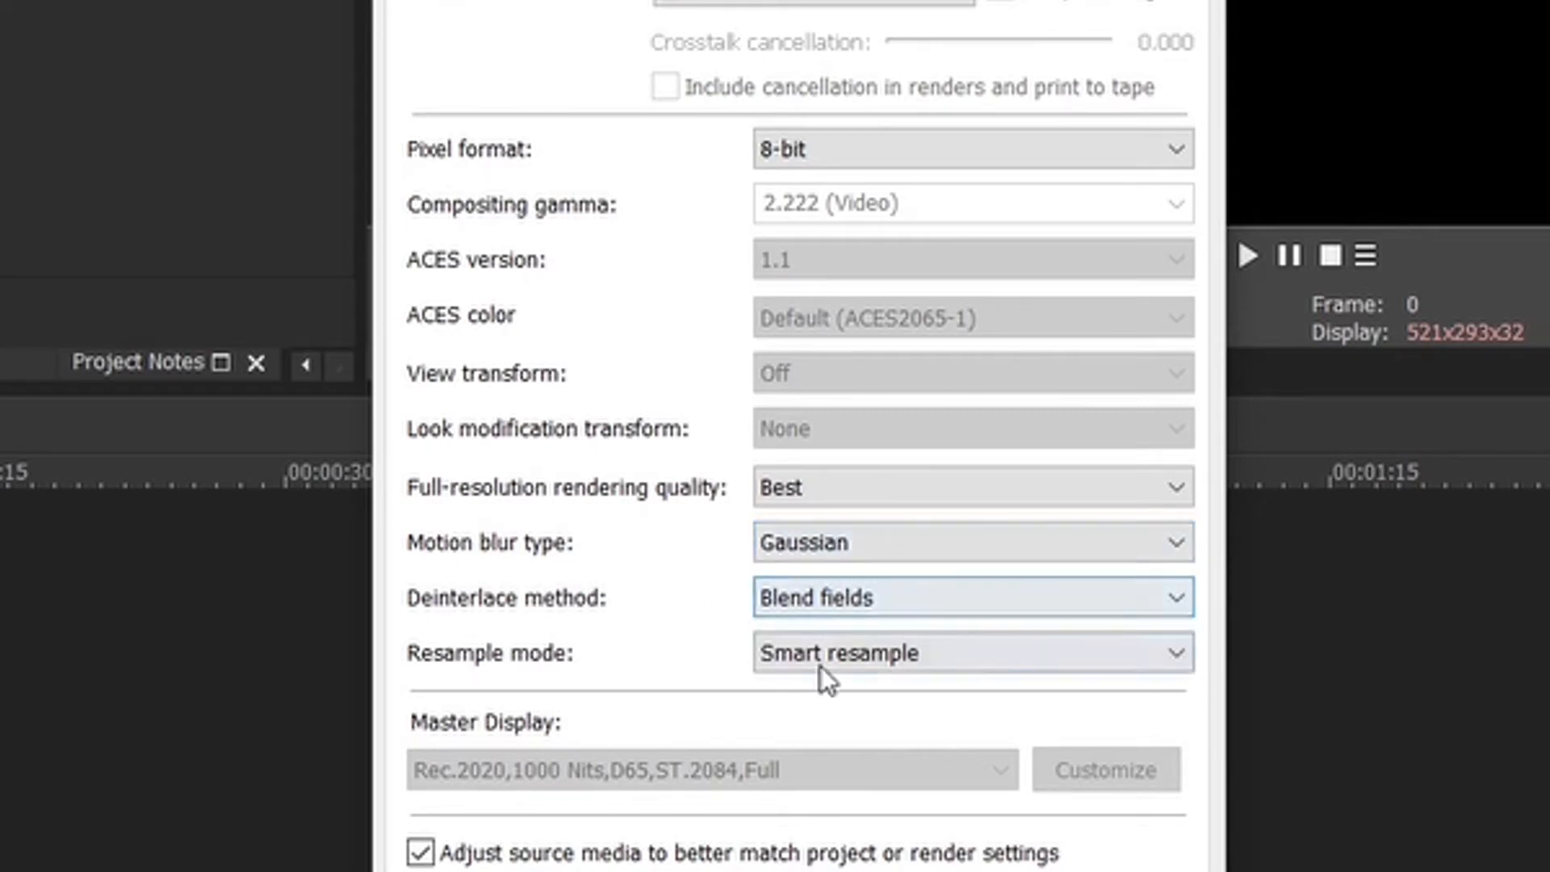
{"action": "left_click", "coordinate": [906, 651]}
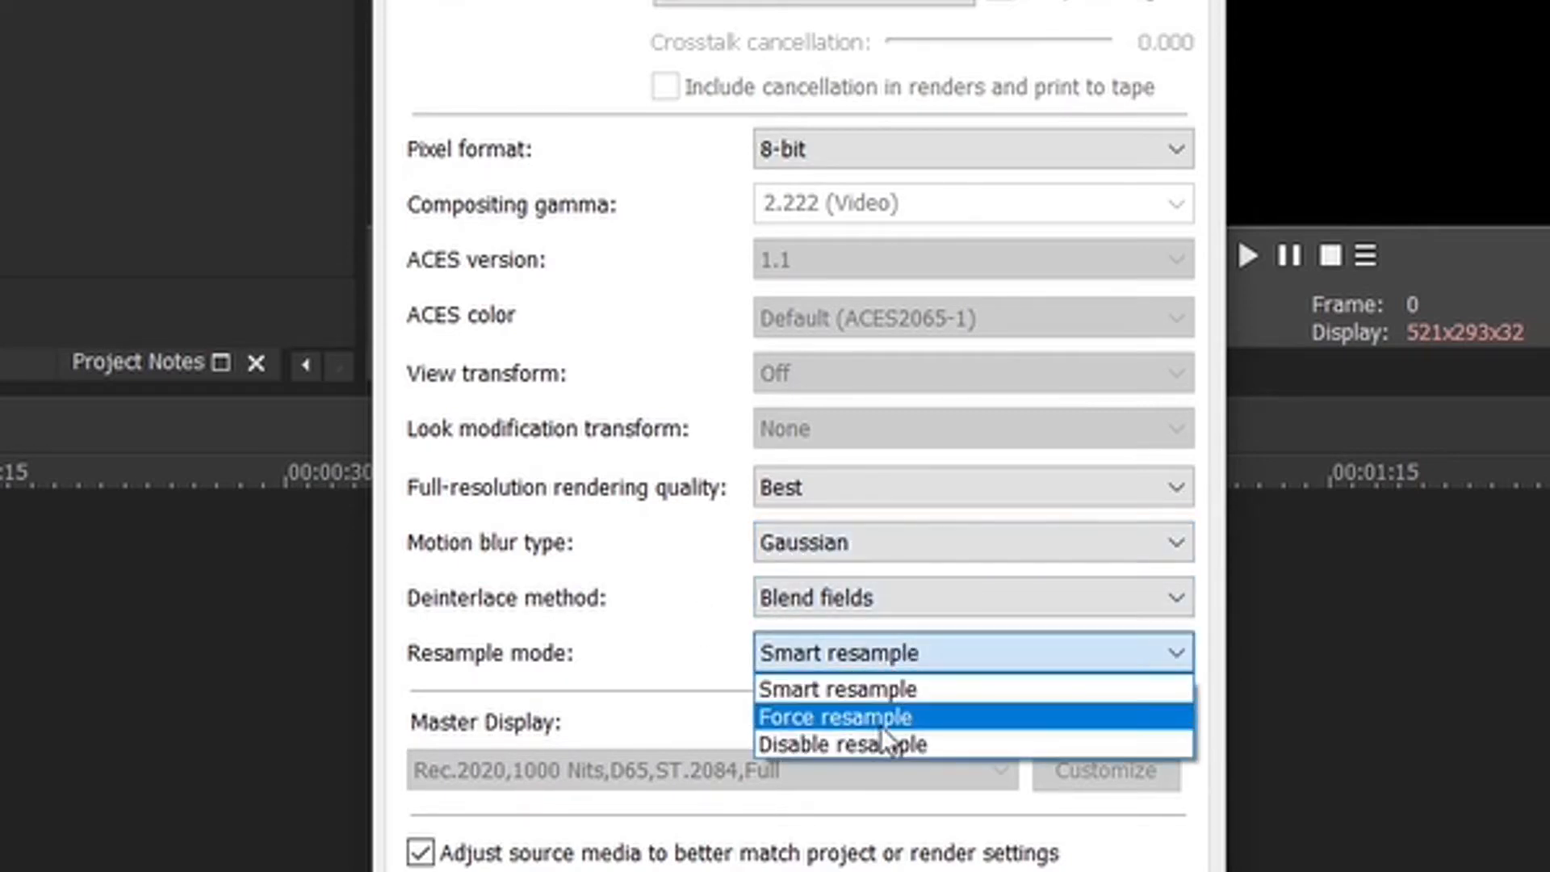
{"action": "left_click", "coordinate": [889, 746]}
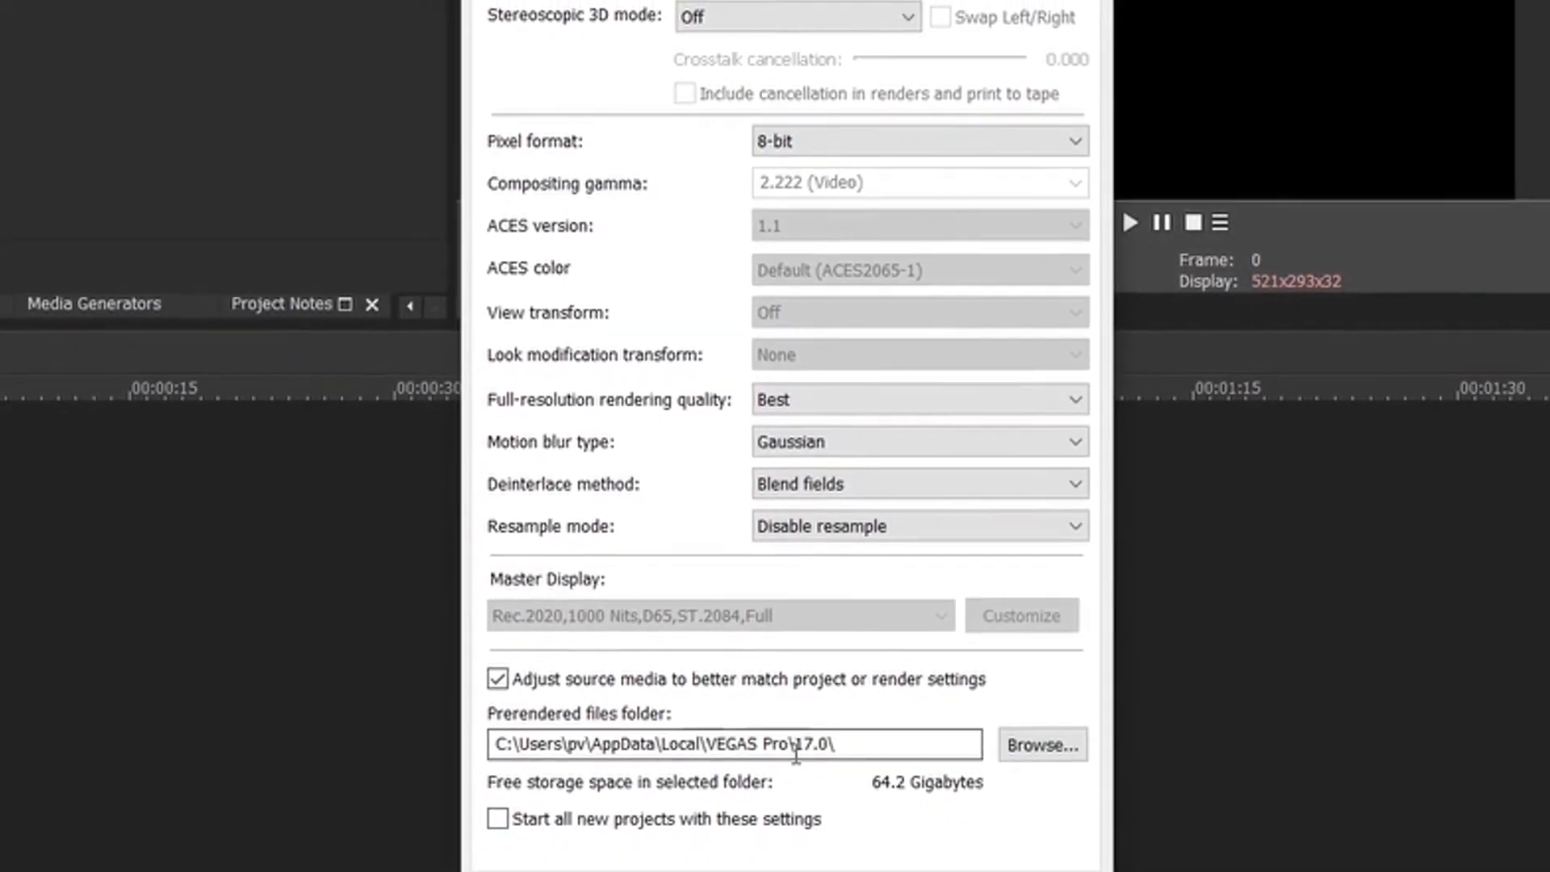
- Browse the prerendered files folder location, keep the existing folder, and apply the project properties
{"action": "left_click", "coordinate": [1037, 738]}
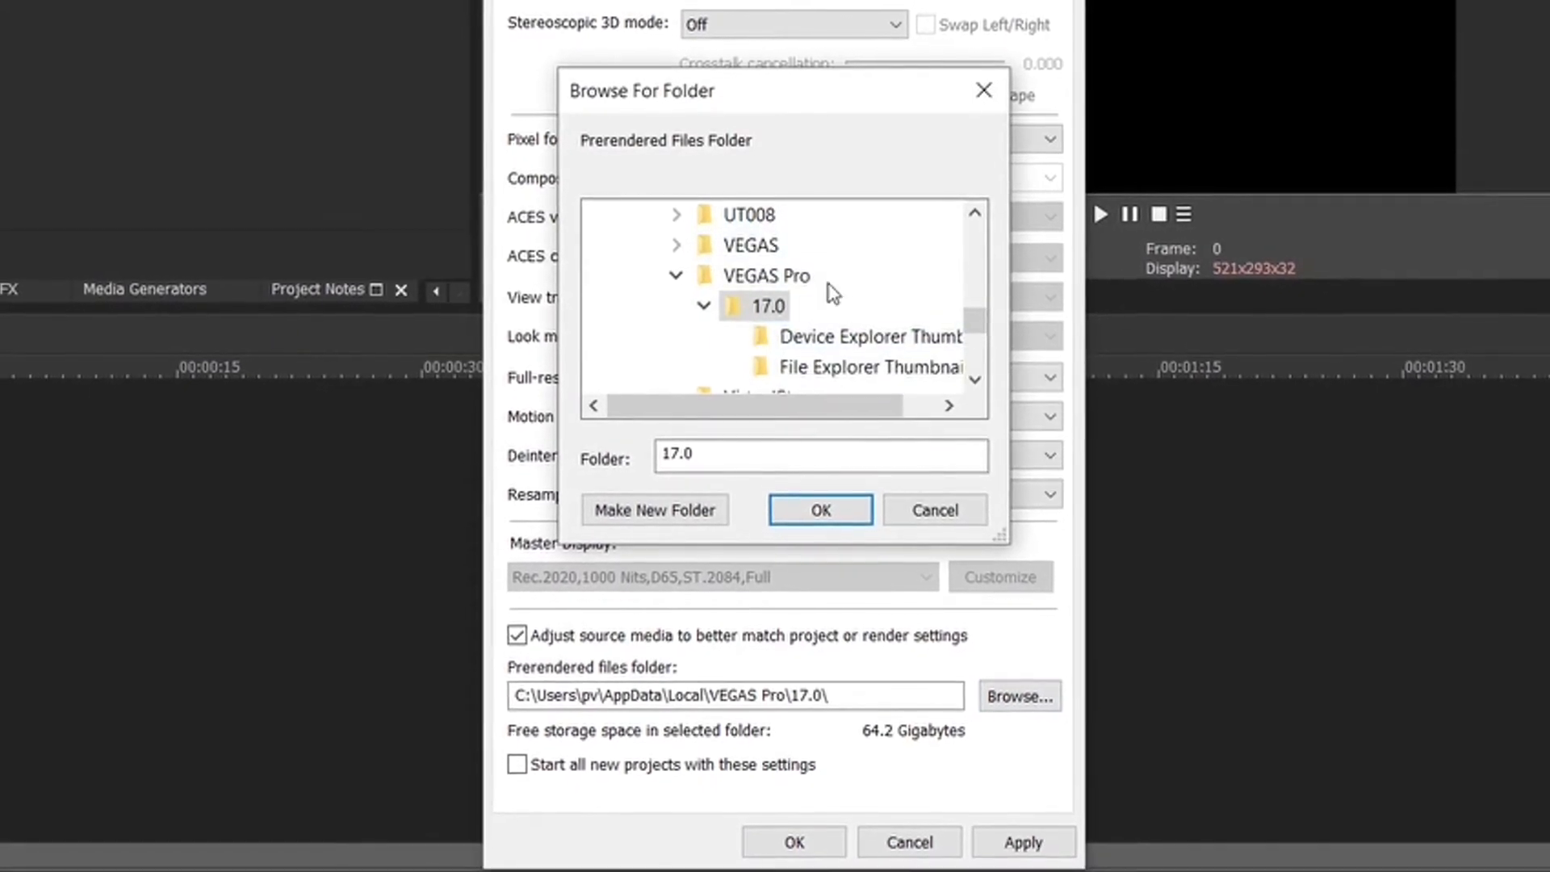
{"action": "left_click", "coordinate": [933, 506]}
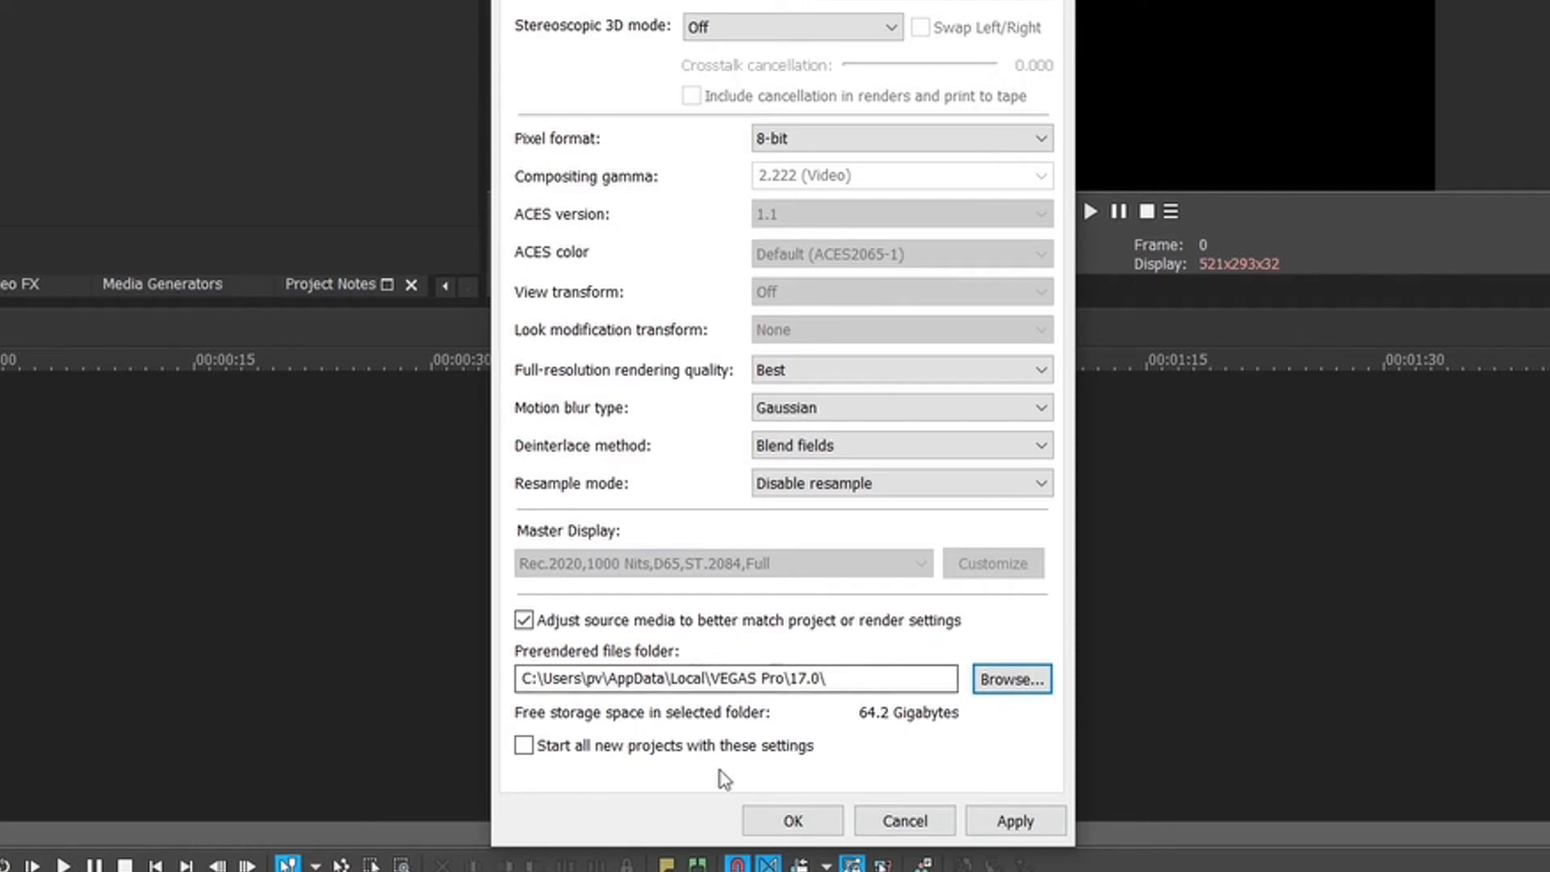
{"action": "left_click", "coordinate": [1008, 820]}
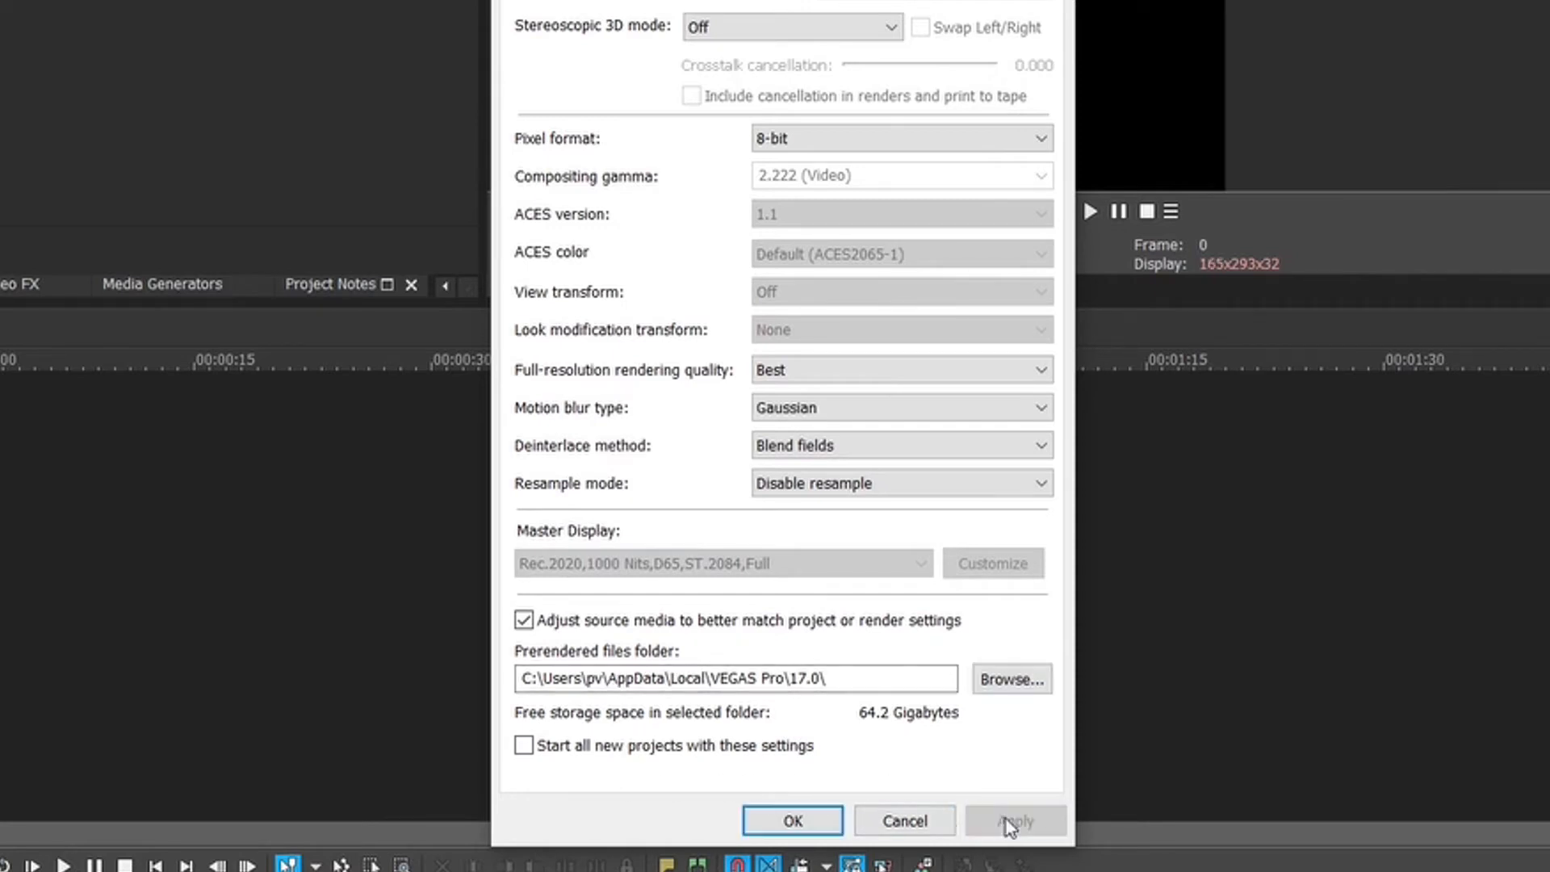
{"action": "left_click", "coordinate": [810, 831]}
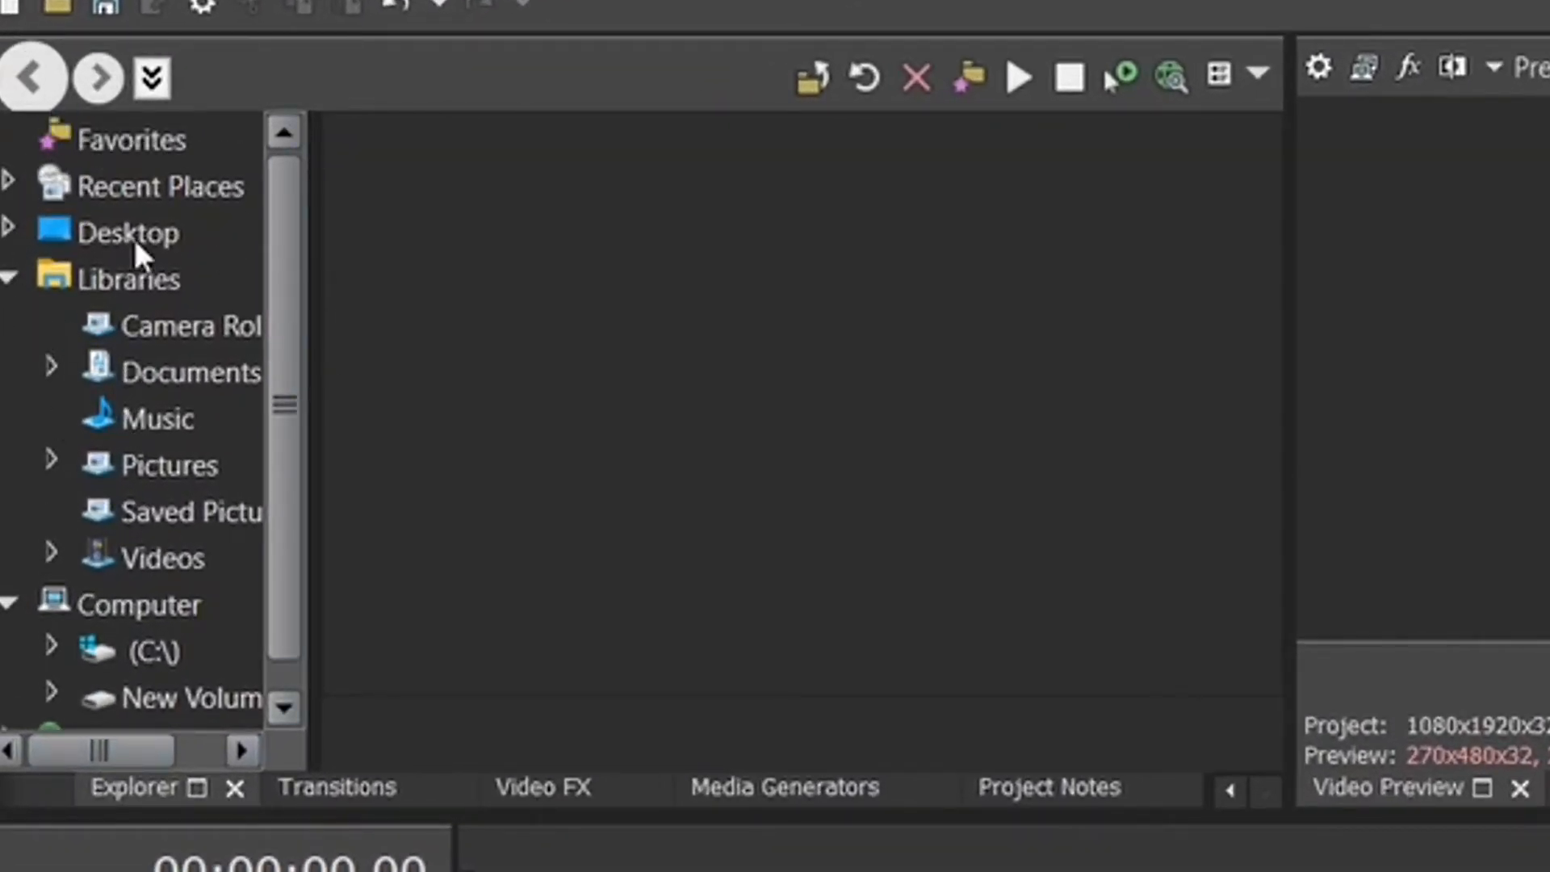
- Look through the available transitions and video FX plug-ins
{"action": "left_click", "coordinate": [348, 793]}
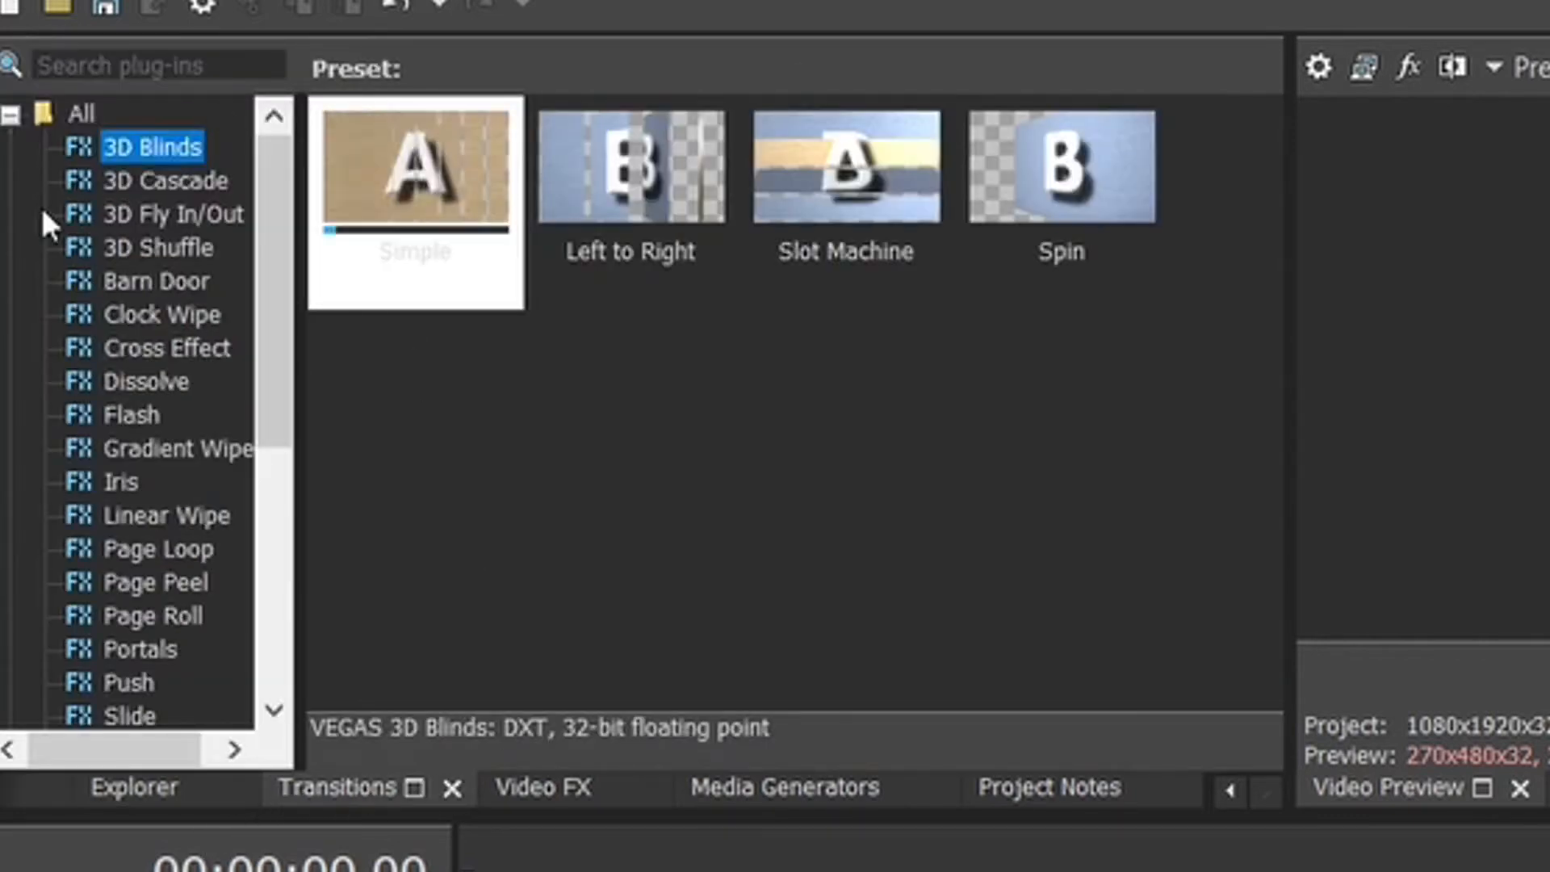
{"action": "scroll", "coordinate": [114, 396], "scroll_direction": "down", "scroll_amount": 3}
{"action": "scroll", "coordinate": [120, 444], "scroll_direction": "down", "scroll_amount": 2}
{"action": "scroll", "coordinate": [121, 444], "scroll_direction": "up", "scroll_amount": 6}
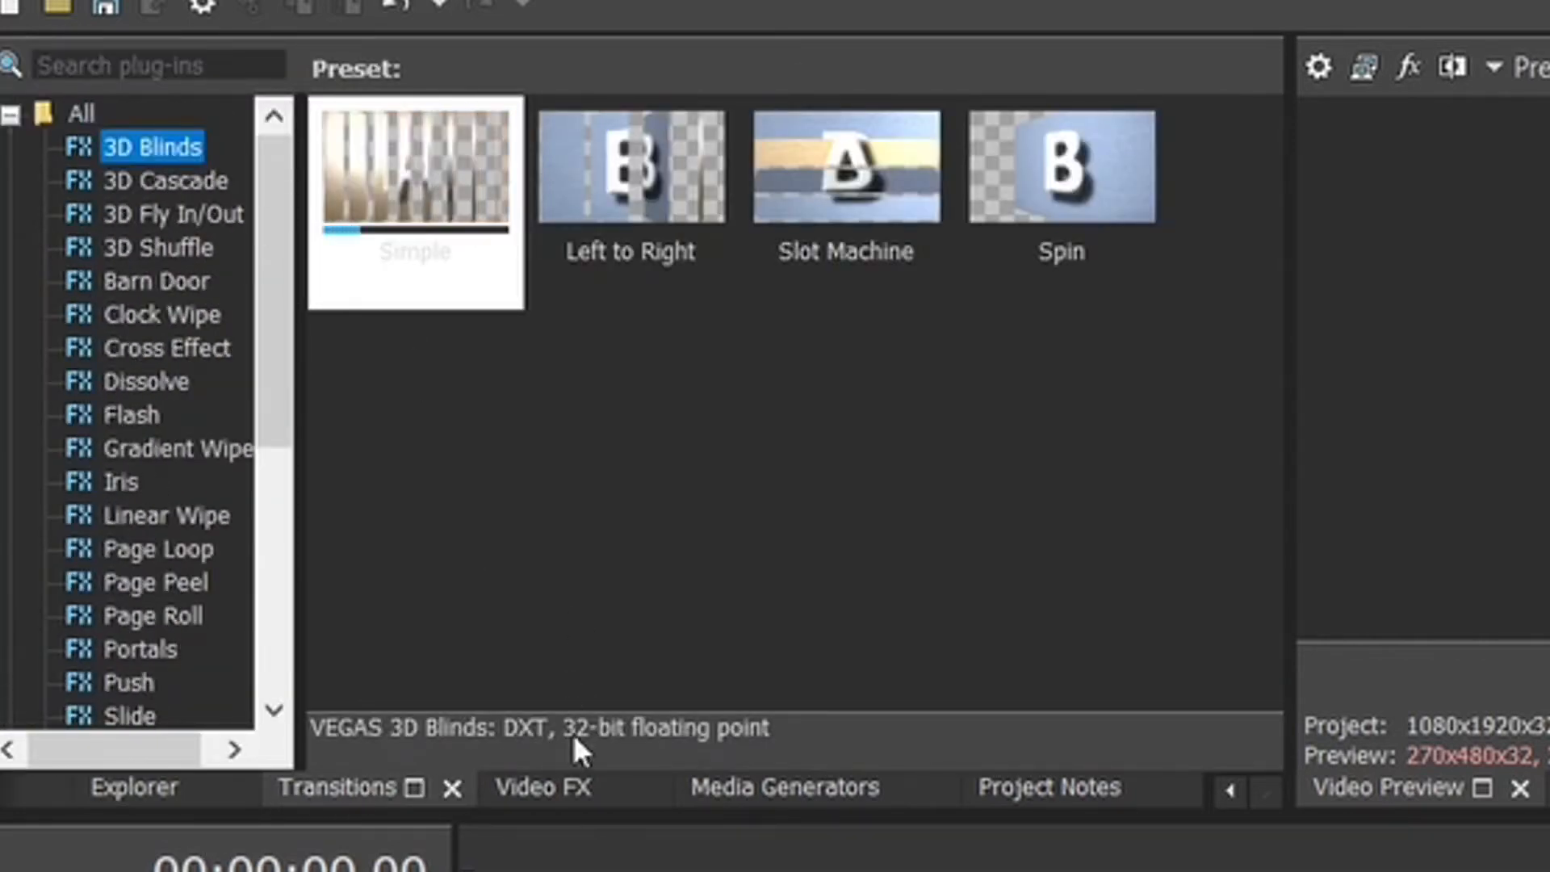
{"action": "left_click", "coordinate": [560, 783]}
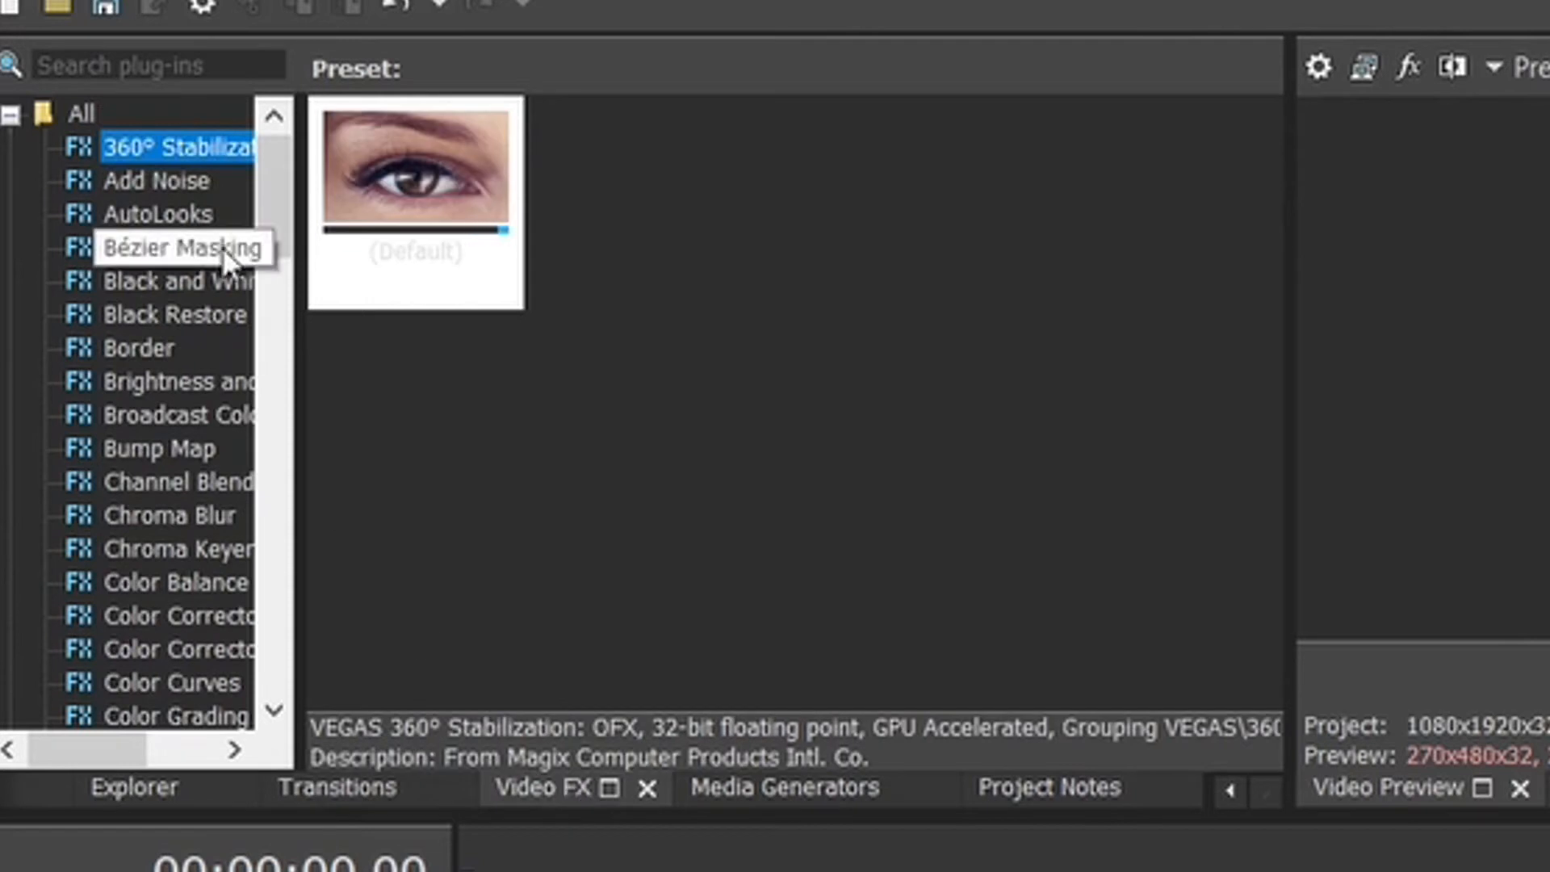
{"action": "scroll", "coordinate": [168, 254], "scroll_direction": "down", "scroll_amount": 15}
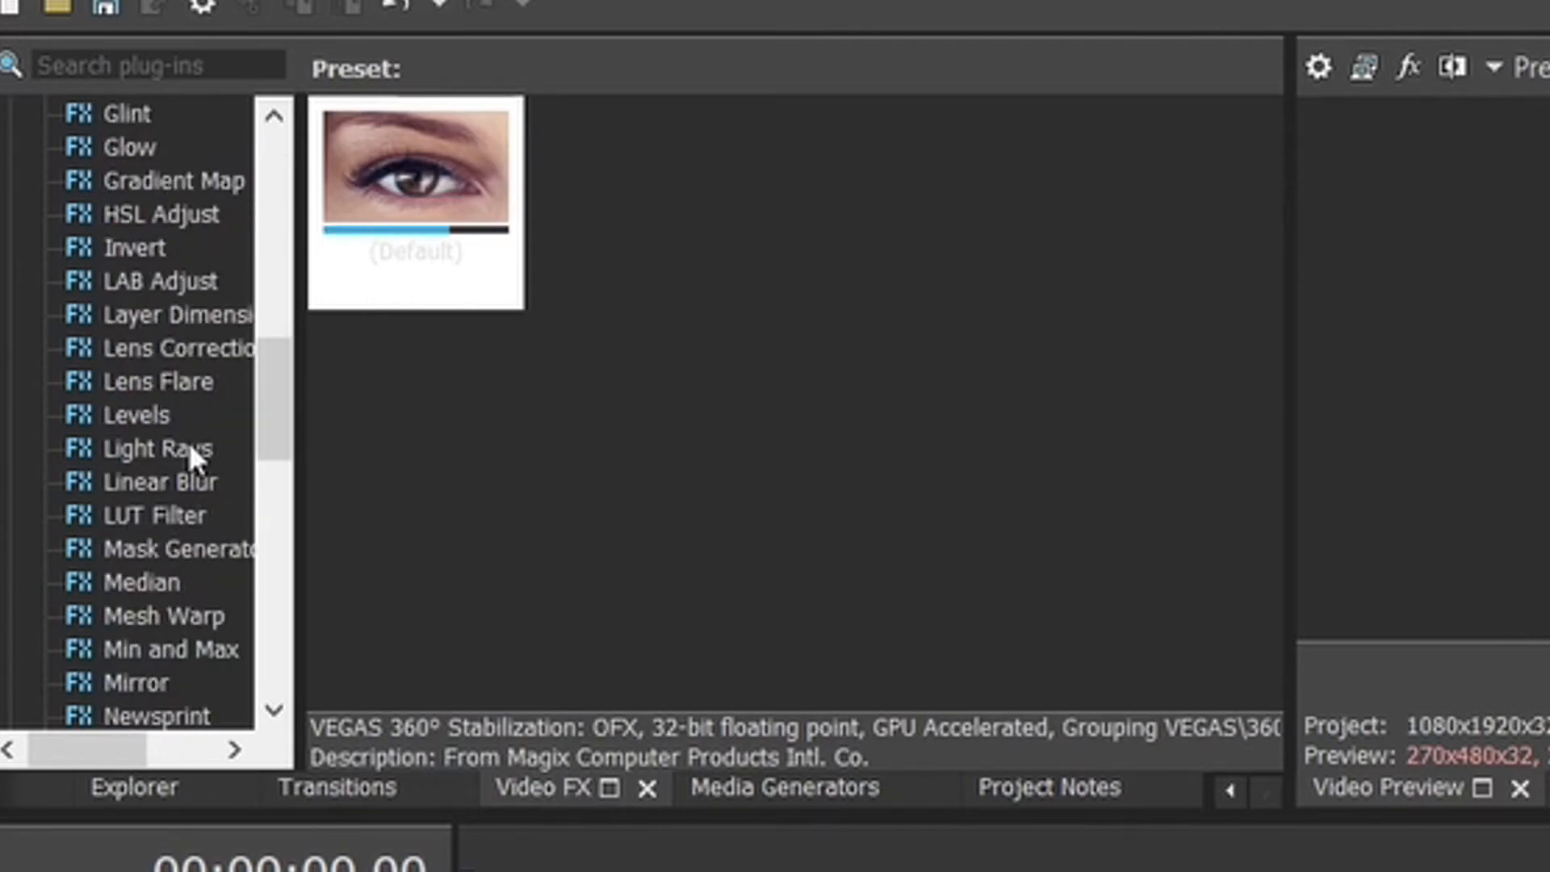
{"action": "scroll", "coordinate": [186, 438], "scroll_direction": "down", "scroll_amount": 5}
{"action": "scroll", "coordinate": [187, 438], "scroll_direction": "up", "scroll_amount": 7}
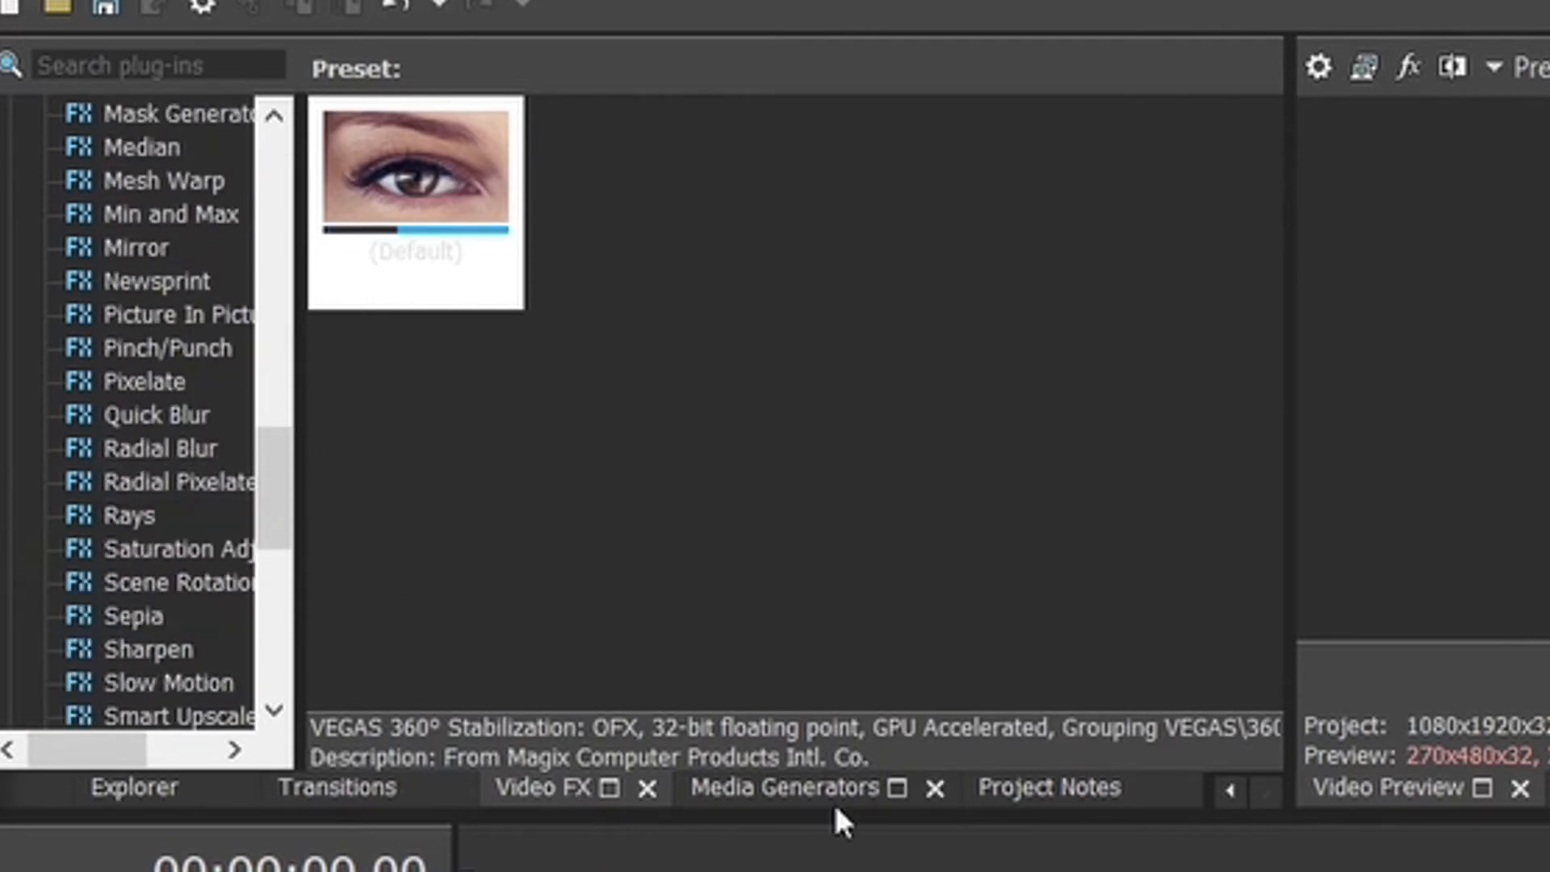
- Examine the media generators, including Titles & Text, Test Pattern, Noise Texture, Color Gradient and Checkerboard
{"action": "left_click", "coordinate": [834, 798]}
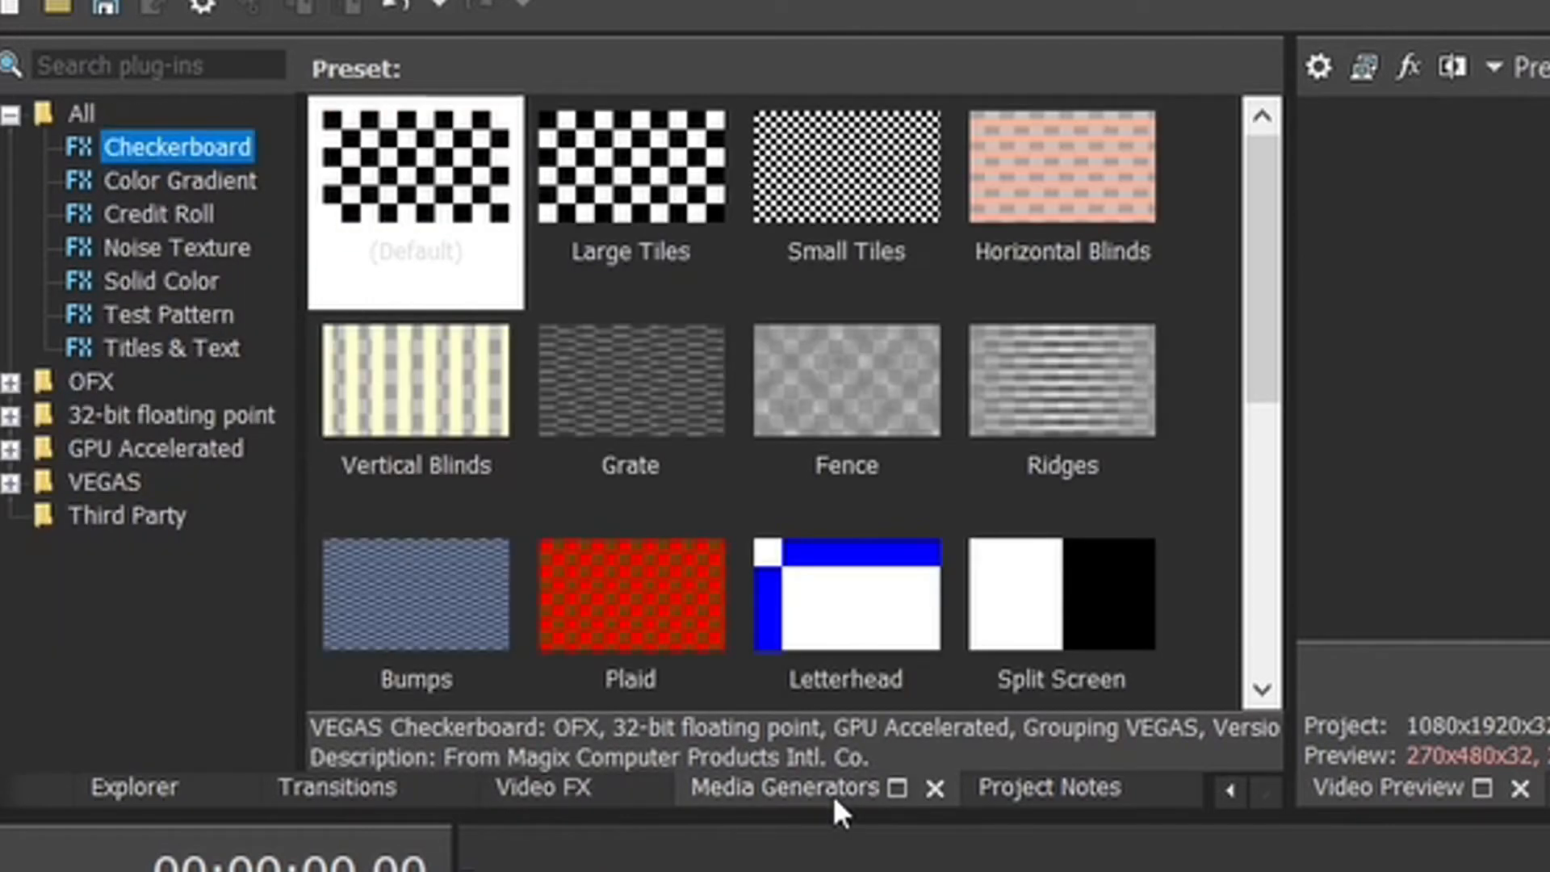
{"action": "left_click", "coordinate": [172, 349]}
{"action": "left_click", "coordinate": [149, 314]}
{"action": "left_click", "coordinate": [139, 247]}
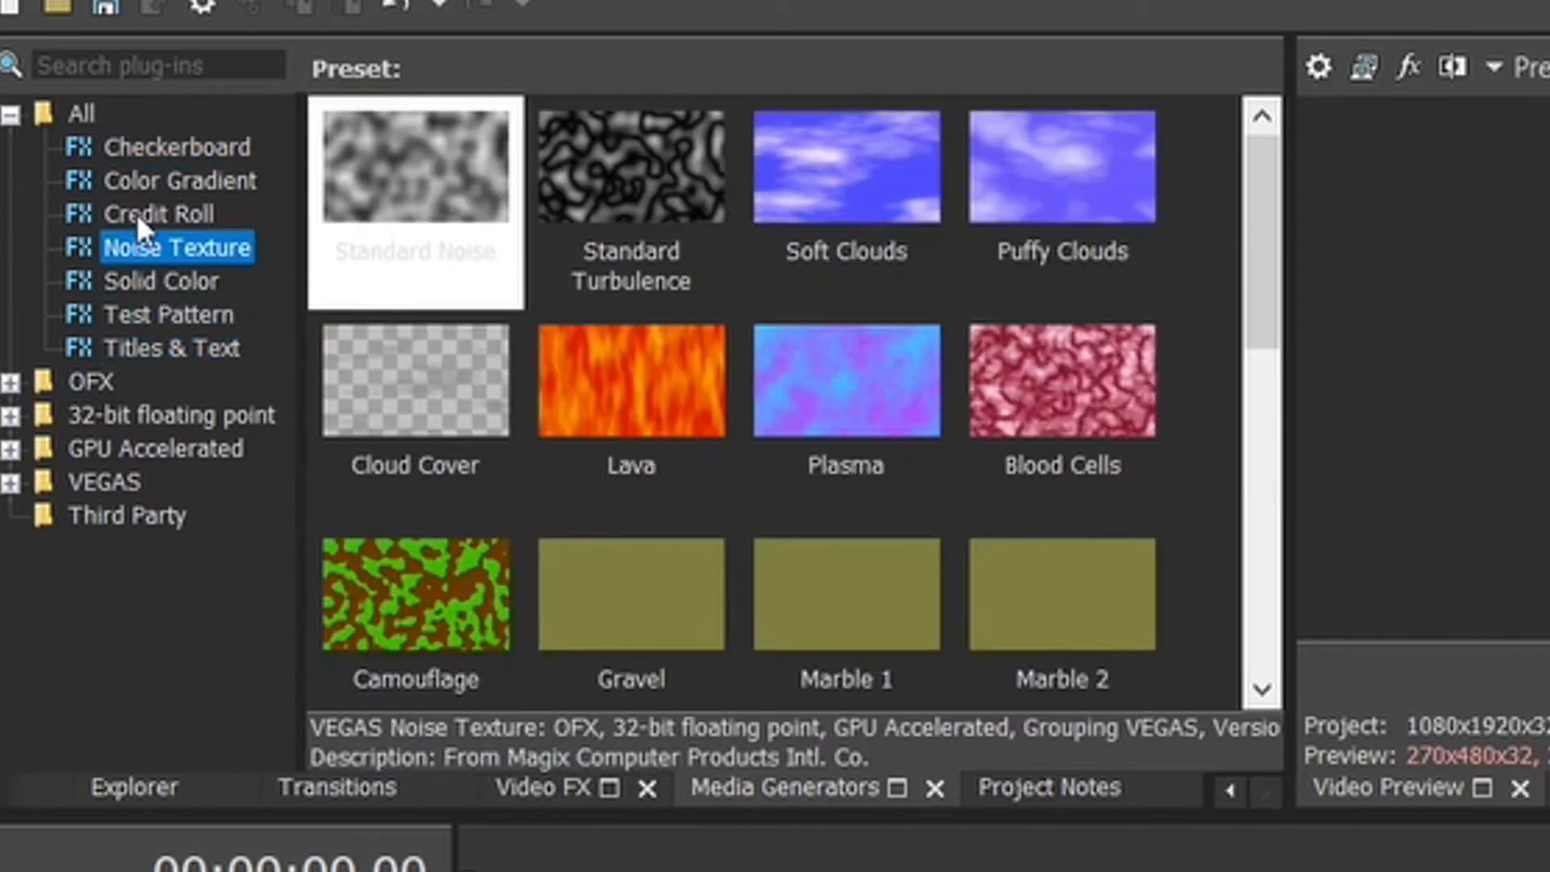
{"action": "left_click", "coordinate": [140, 182]}
{"action": "left_click", "coordinate": [165, 249]}
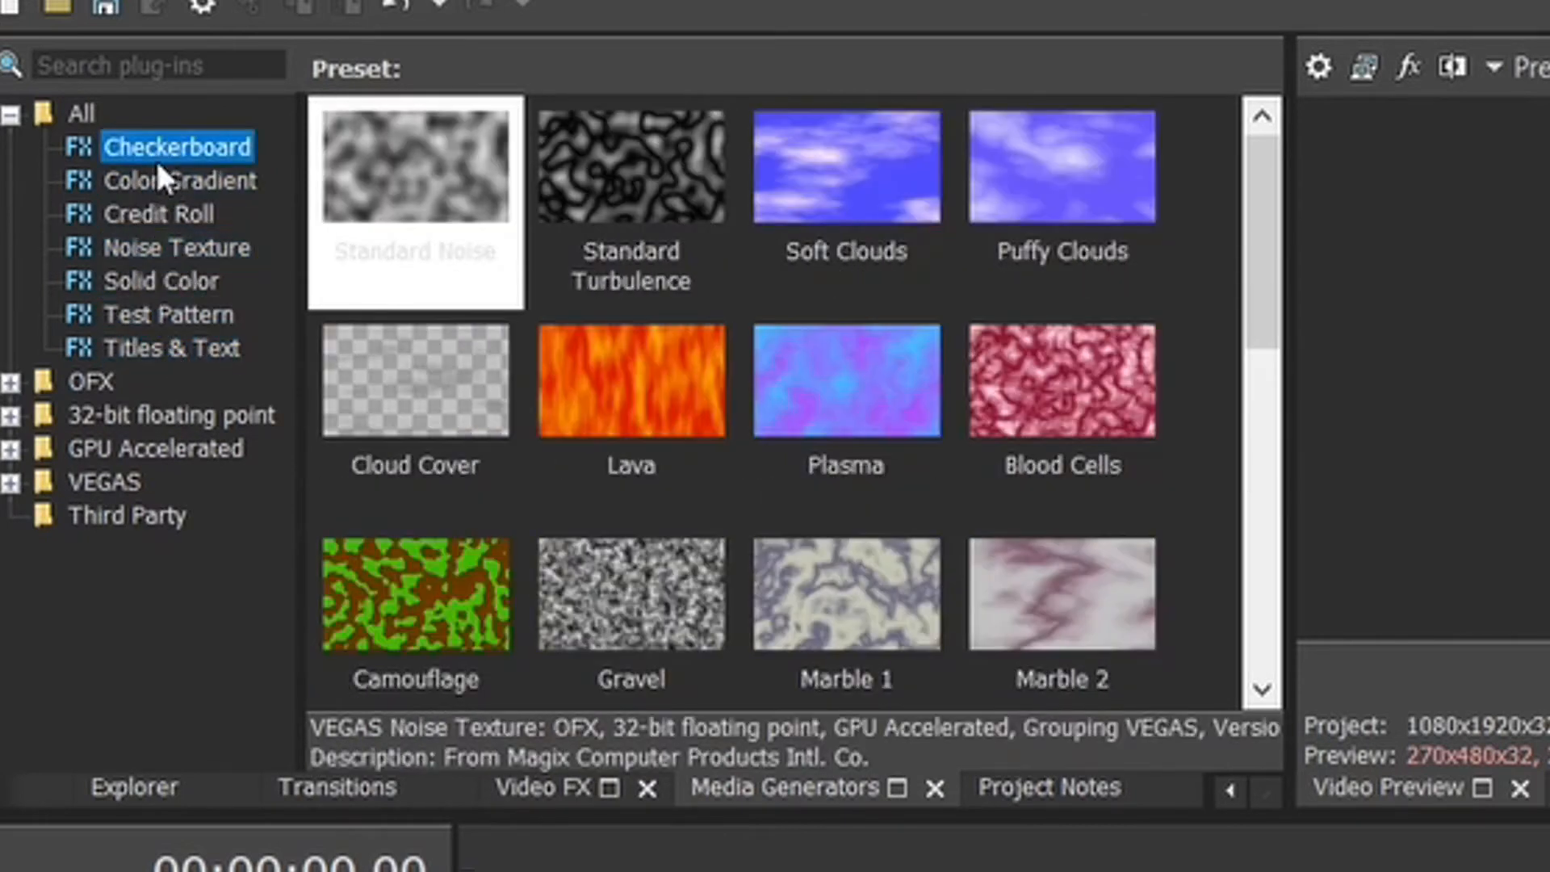
{"action": "left_click", "coordinate": [166, 149]}
- View the project notes and project media, and return to the file explorer
{"action": "left_click", "coordinate": [1052, 787]}
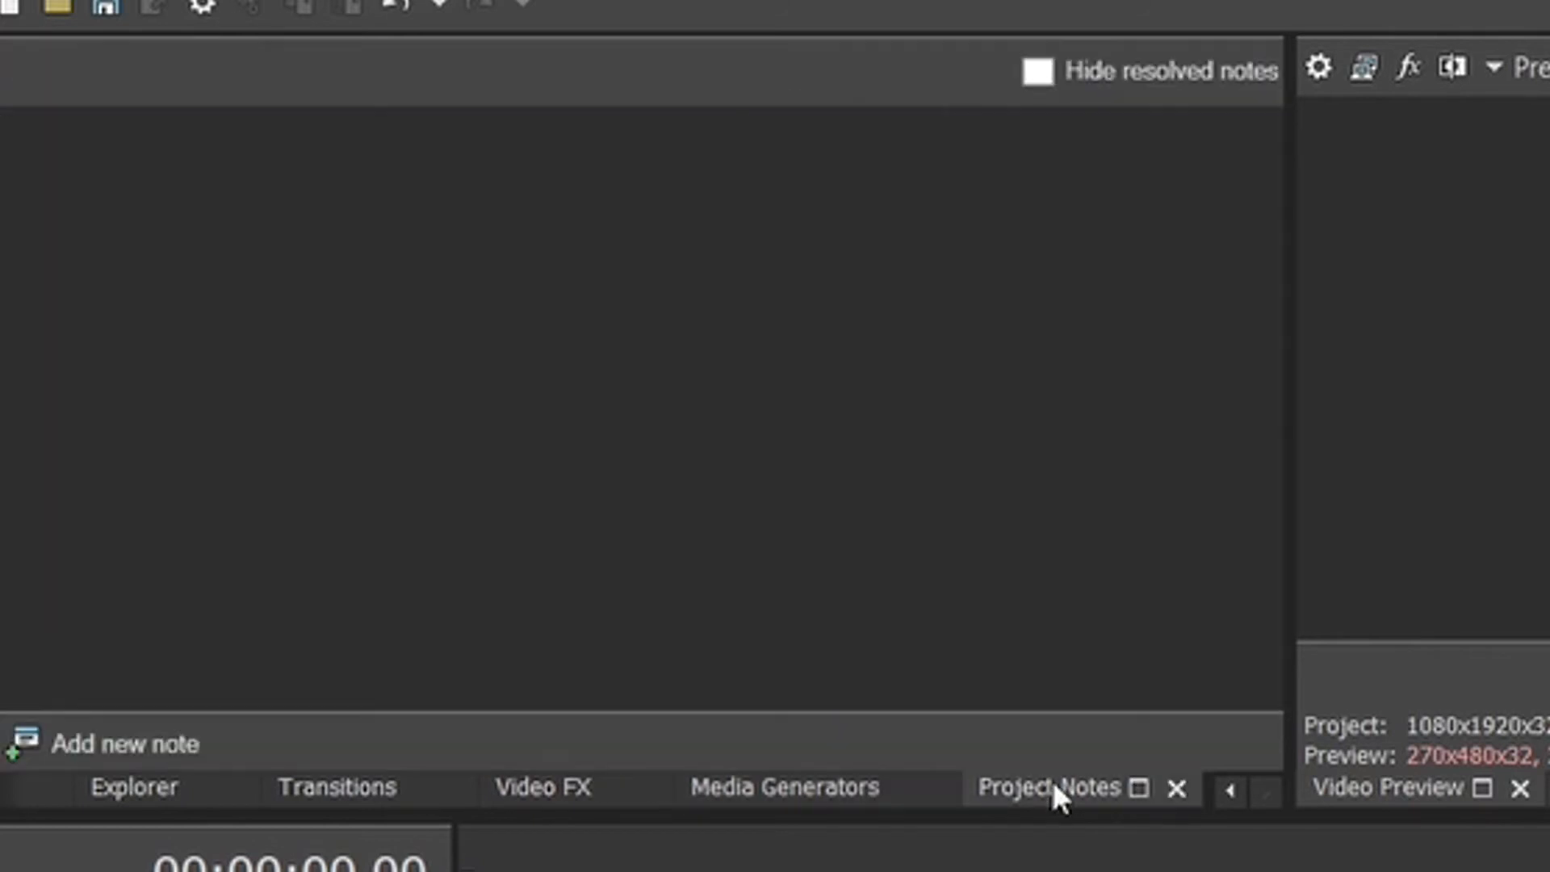
{"action": "left_click", "coordinate": [822, 791]}
{"action": "left_click", "coordinate": [998, 790]}
{"action": "left_click", "coordinate": [1229, 790]}
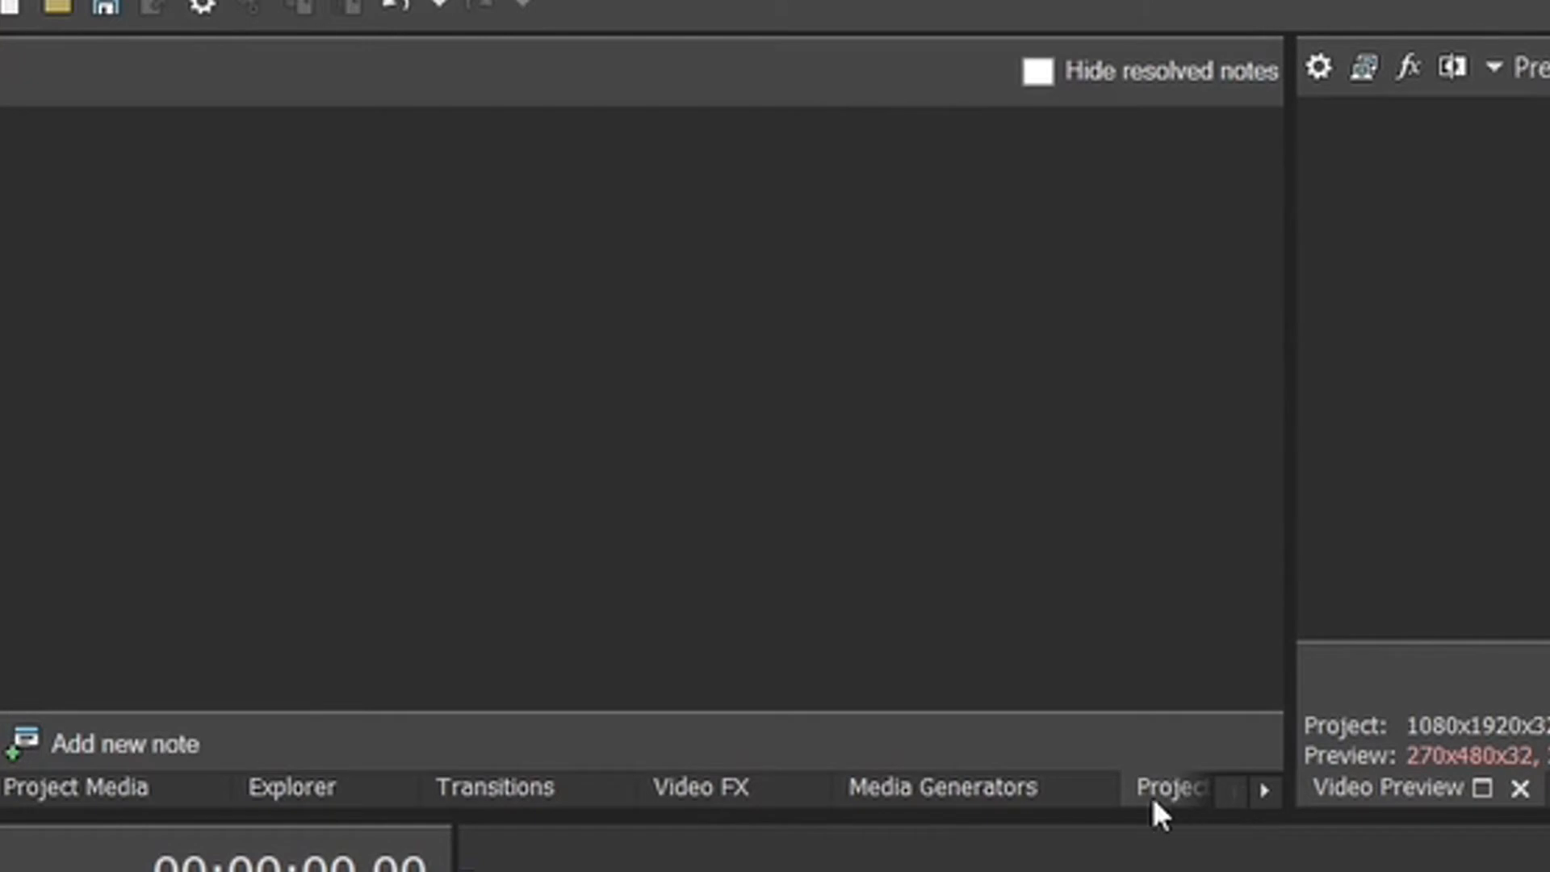
{"action": "left_click", "coordinate": [1266, 791]}
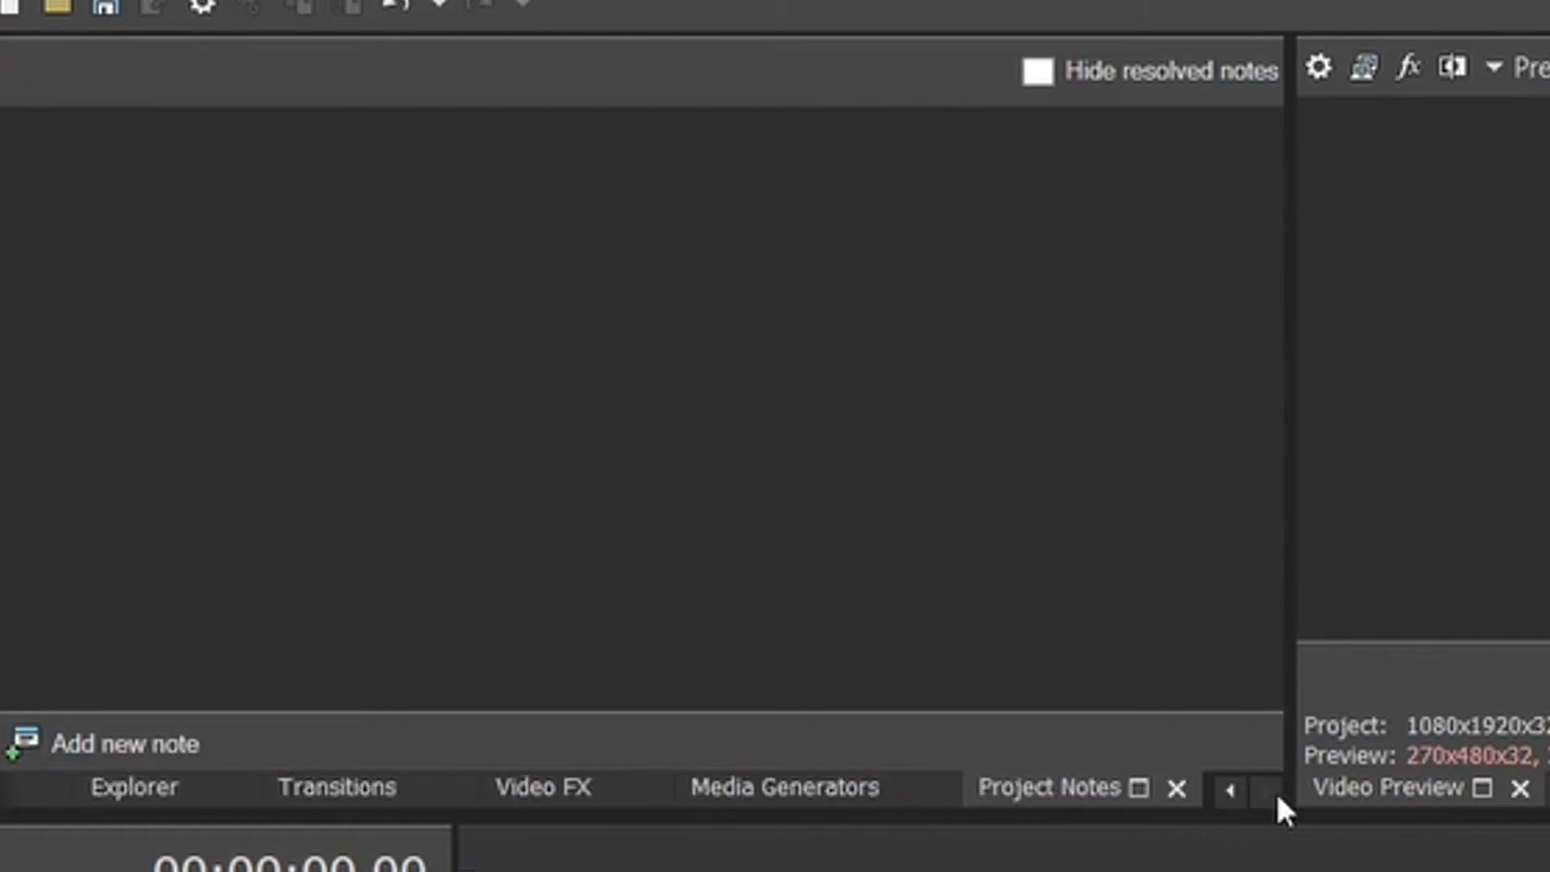
{"action": "left_click", "coordinate": [1231, 791]}
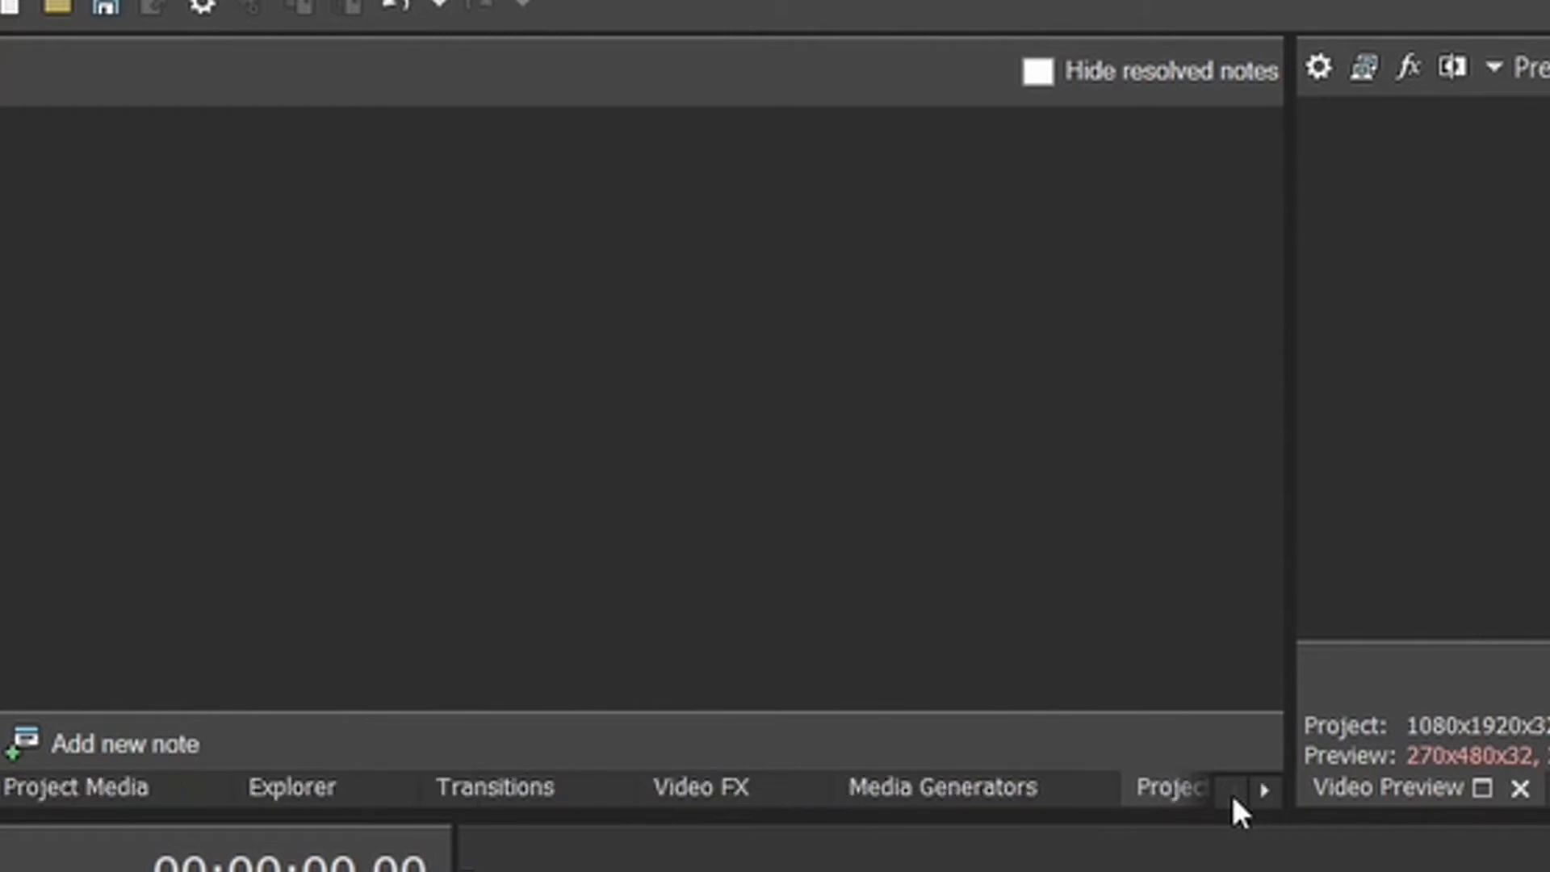
{"action": "left_click", "coordinate": [129, 785]}
{"action": "left_click", "coordinate": [342, 788]}
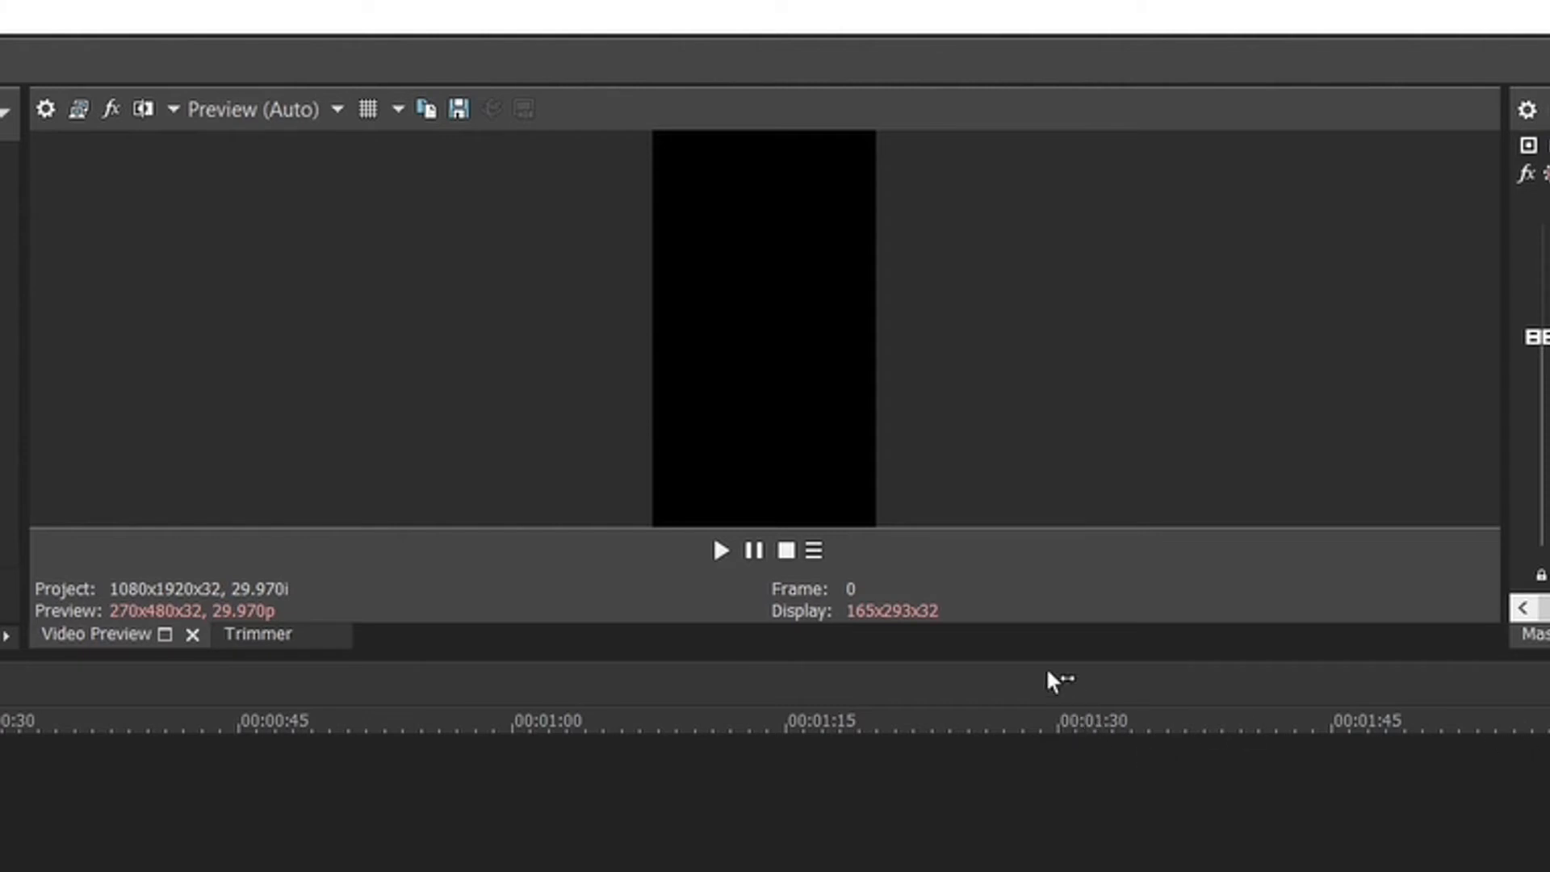
- Shrink the upper window area to give the timeline more height, and return the cursor to the project start
{"action": "left_click_drag", "start_coordinate": [1037, 663], "coordinate": [999, 348]}
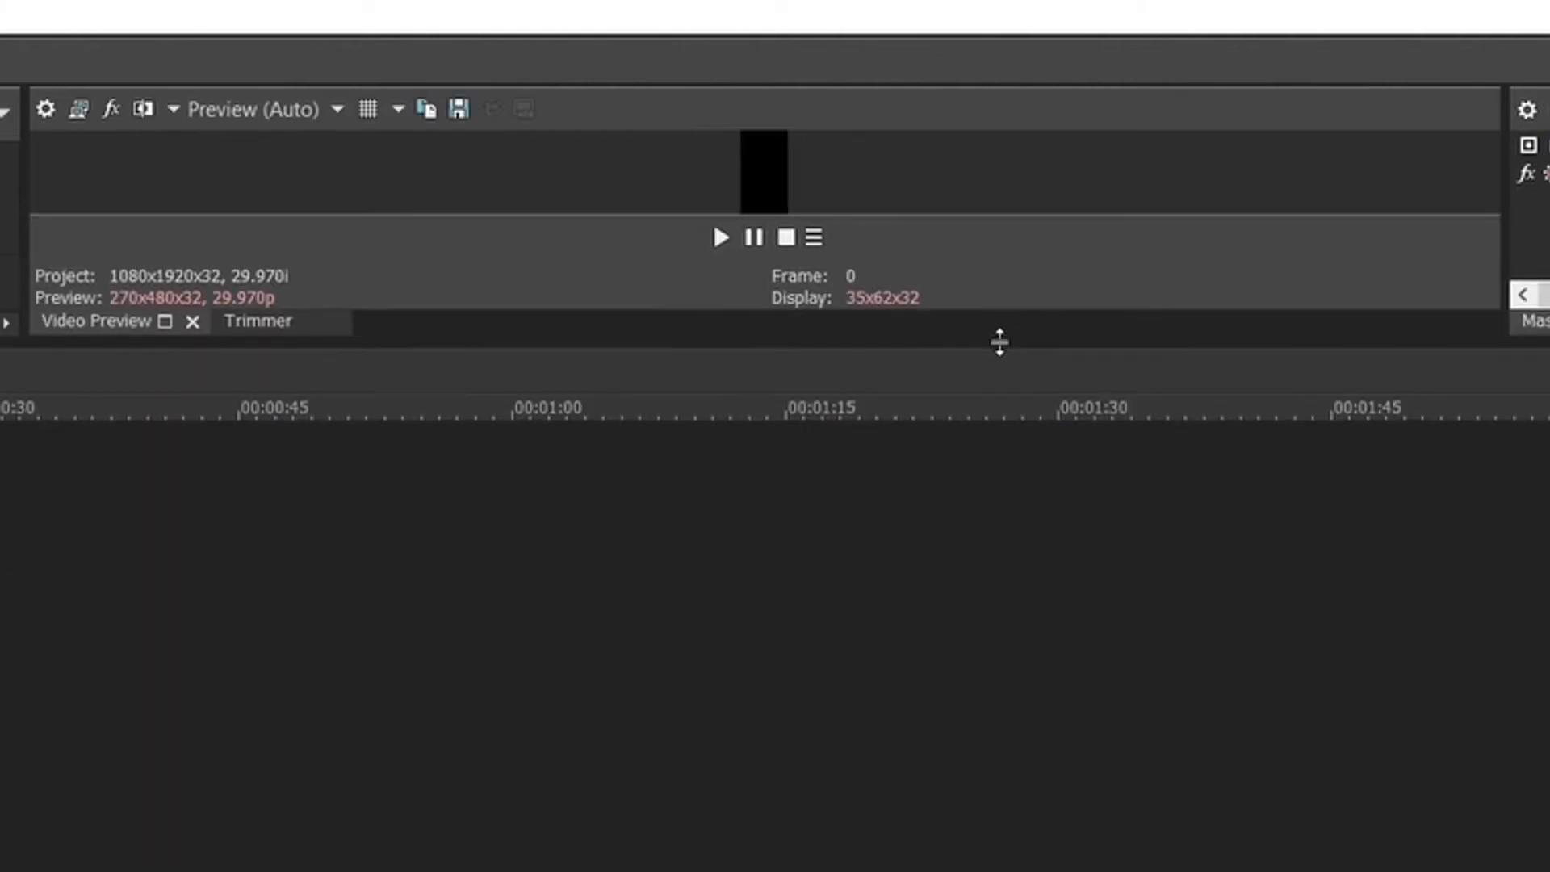
{"action": "left_click", "coordinate": [450, 864]}
{"action": "left_click", "coordinate": [669, 856]}
{"action": "left_click", "coordinate": [0, 856]}
{"action": "key", "text": "Home"}
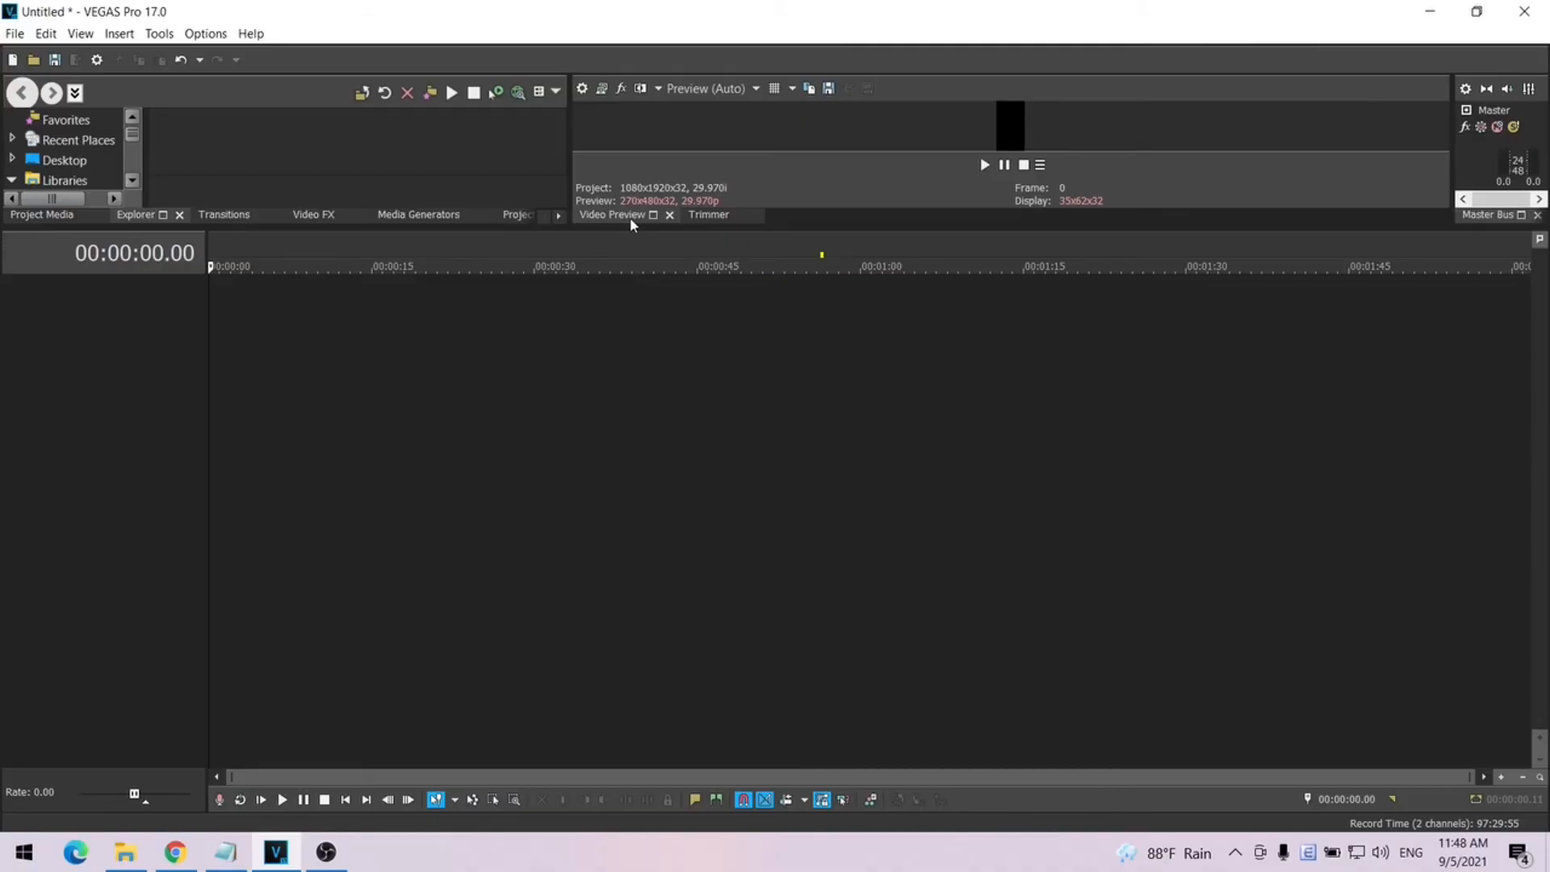
- Undock the Video Preview as a floating window, enlarge it, and move it around the workspace
{"action": "left_click_drag", "start_coordinate": [121, 324], "coordinate": [208, 622]}
{"action": "left_click_drag", "start_coordinate": [681, 393], "coordinate": [685, 405]}
{"action": "left_click_drag", "start_coordinate": [675, 526], "coordinate": [1178, 839]}
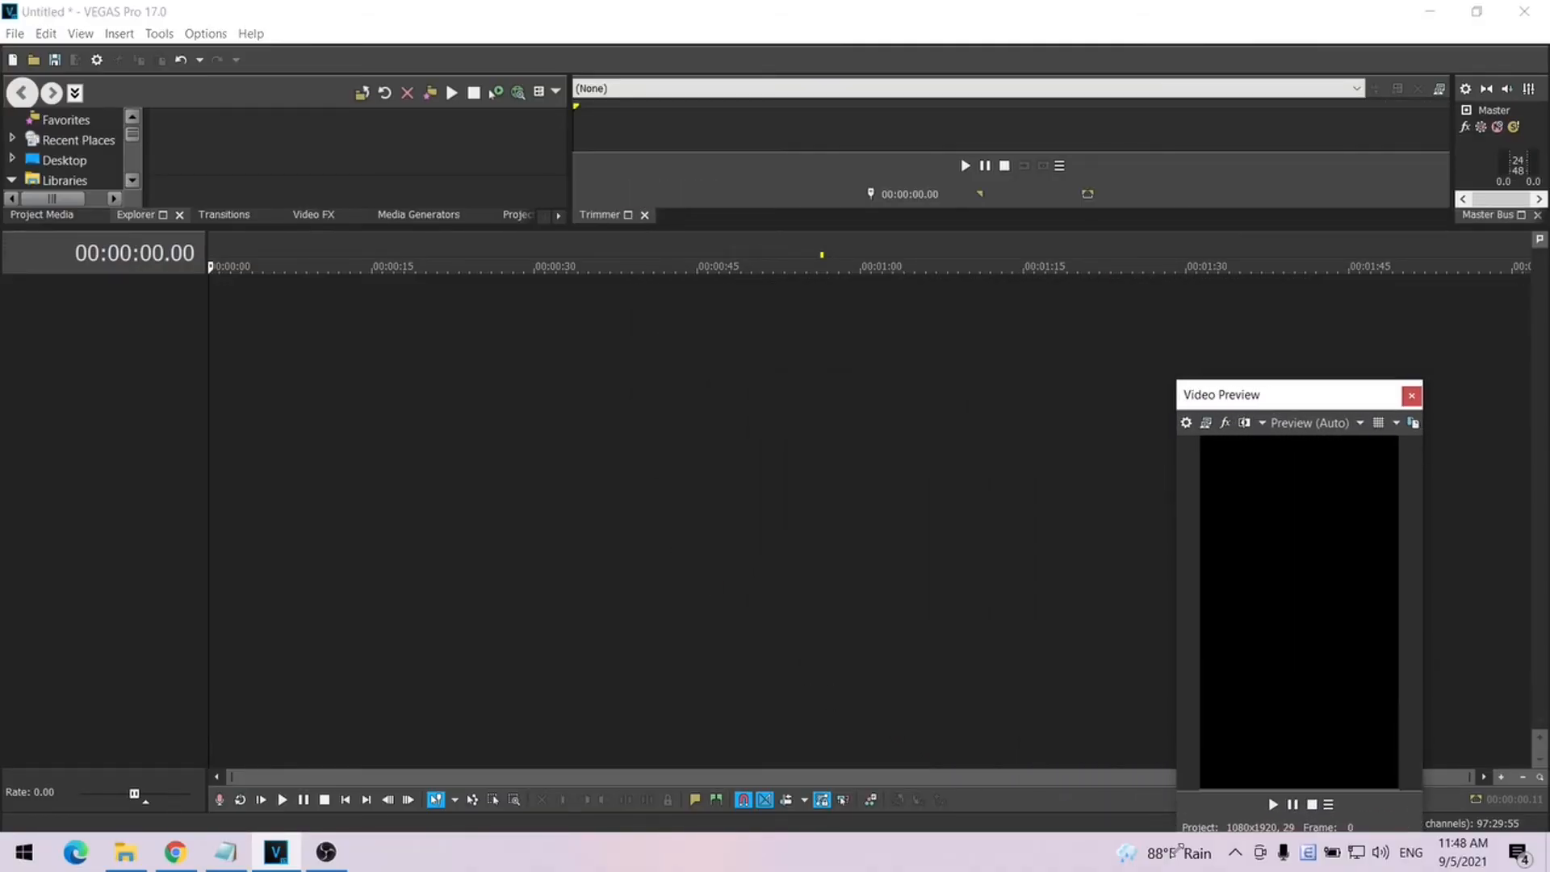
{"action": "left_click_drag", "start_coordinate": [1270, 408], "coordinate": [1323, 130]}
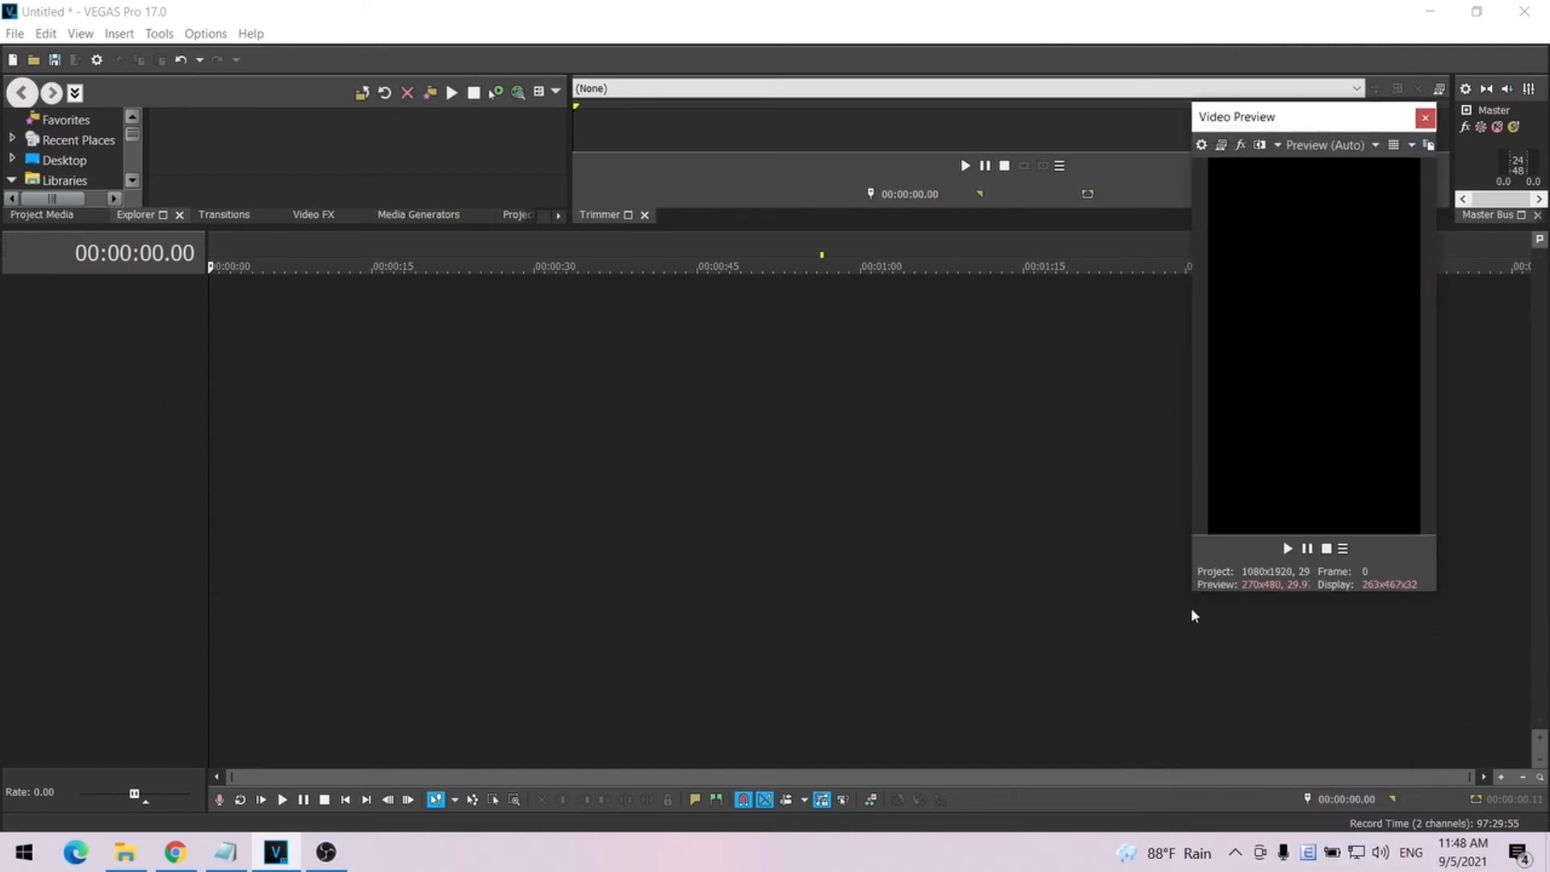
{"action": "left_click_drag", "start_coordinate": [1191, 597], "coordinate": [1059, 817]}
{"action": "left_click_drag", "start_coordinate": [1175, 104], "coordinate": [1268, 39]}
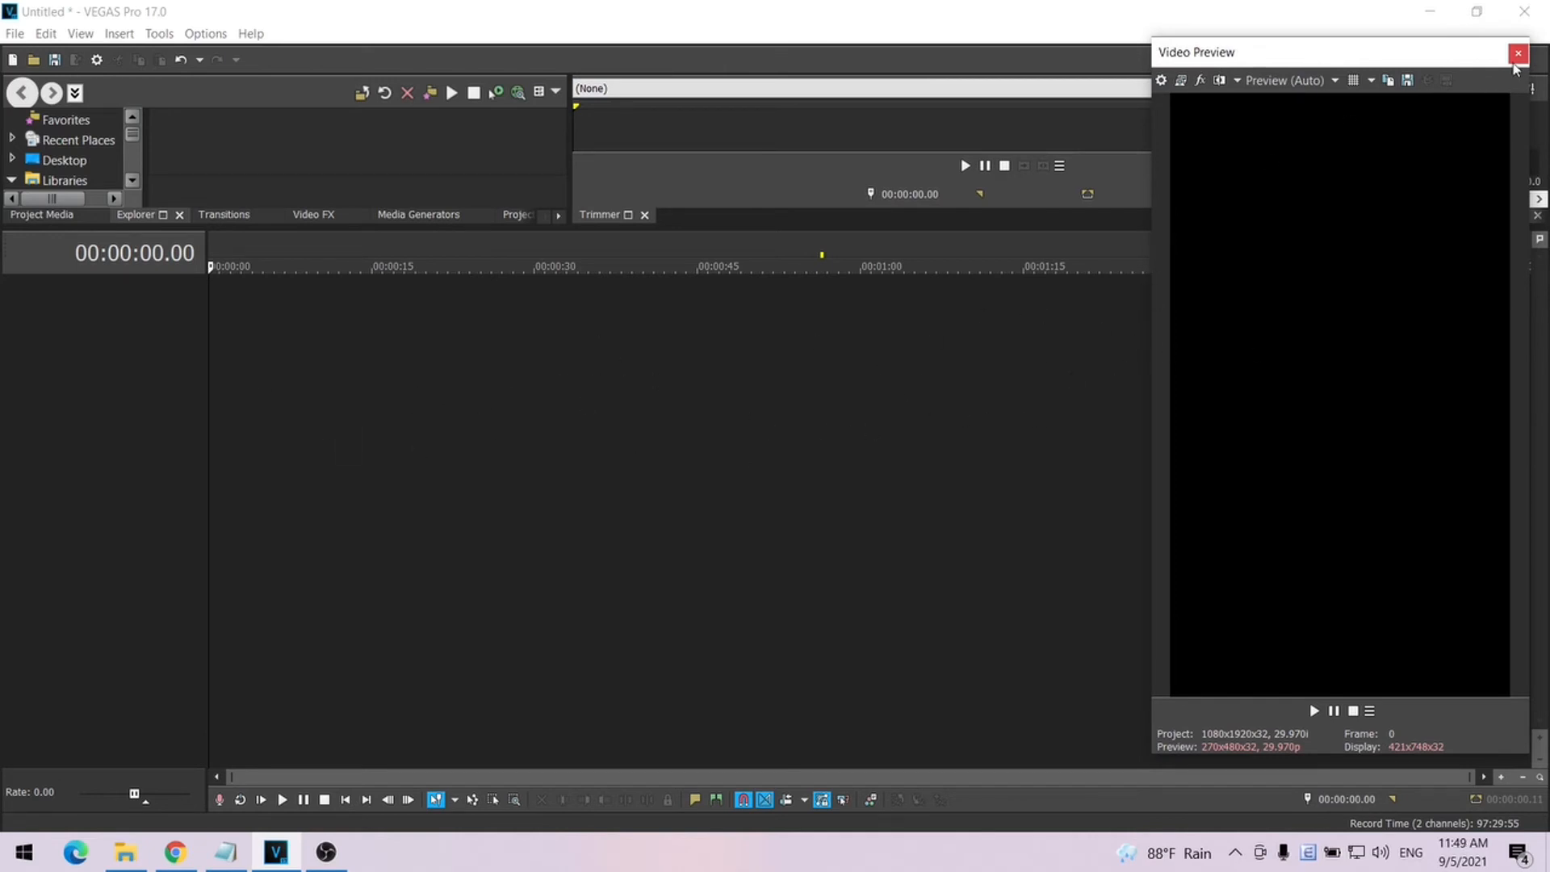
{"action": "left_click_drag", "start_coordinate": [1320, 53], "coordinate": [472, 105]}
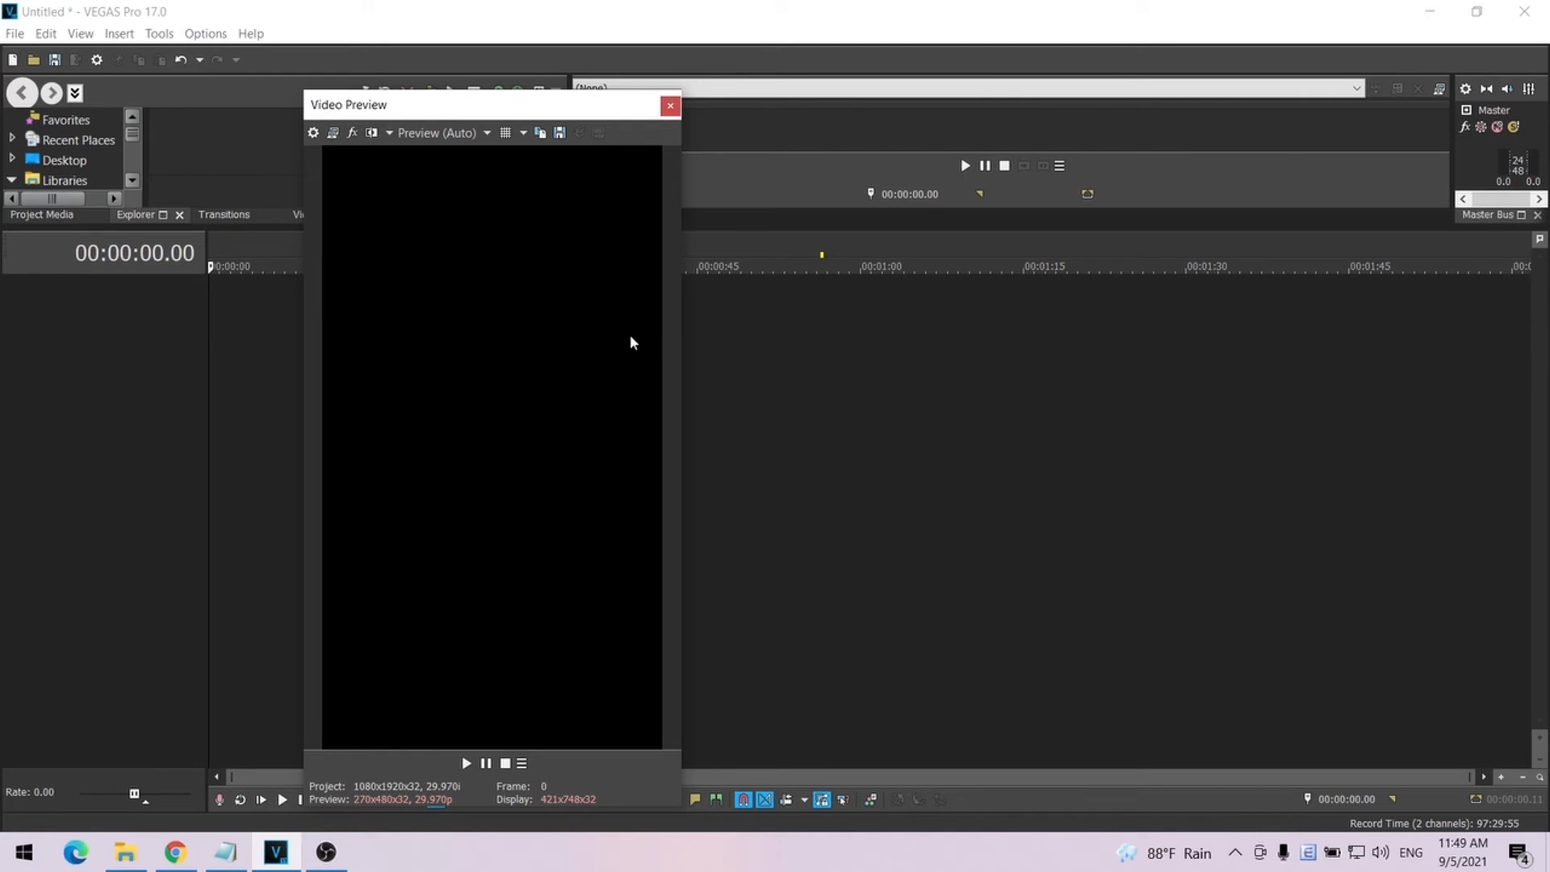
- Make the upper window area taller and dock the floating Video Preview back beside the Trimmer
{"action": "left_click_drag", "start_coordinate": [977, 227], "coordinate": [978, 384]}
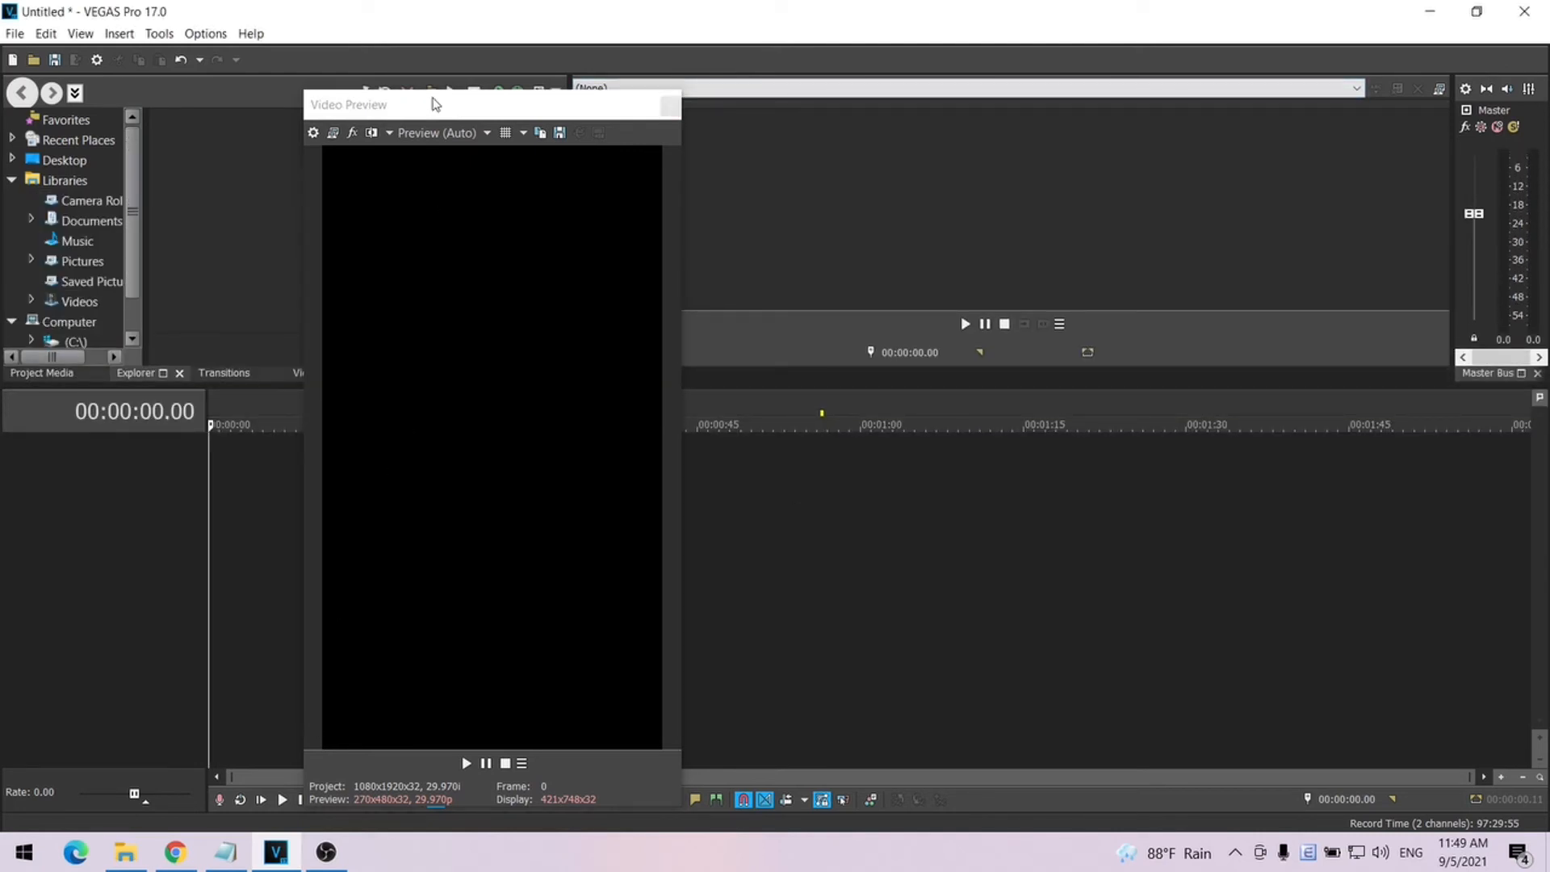
{"action": "left_click_drag", "start_coordinate": [409, 116], "coordinate": [333, 73]}
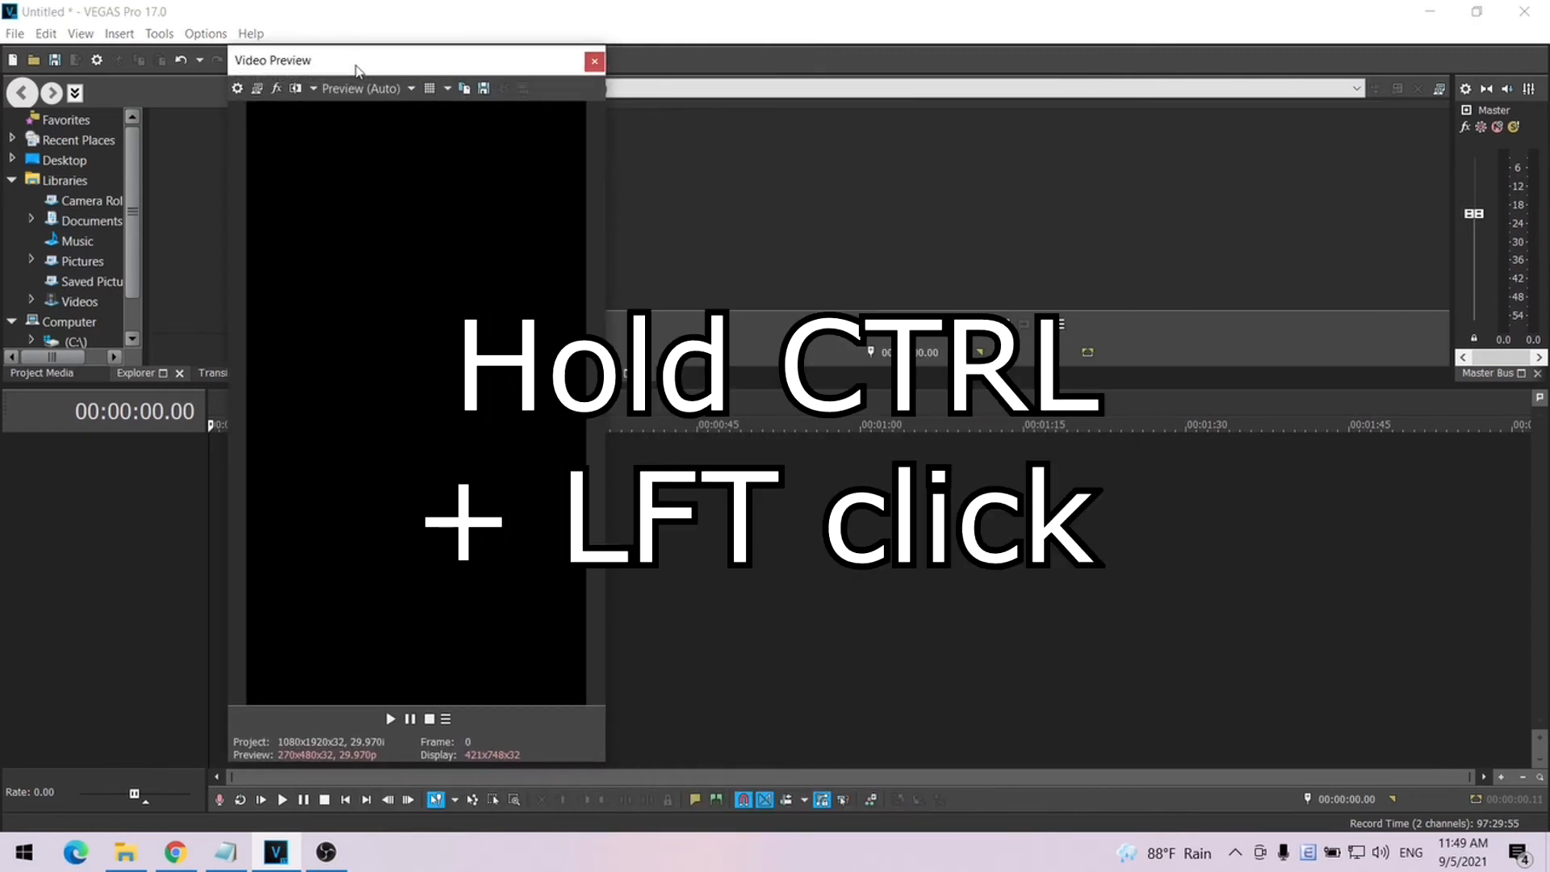
{"action": "left_click_drag", "start_coordinate": [362, 70], "coordinate": [560, 106]}
{"action": "left_click_drag", "start_coordinate": [742, 147], "coordinate": [701, 133]}
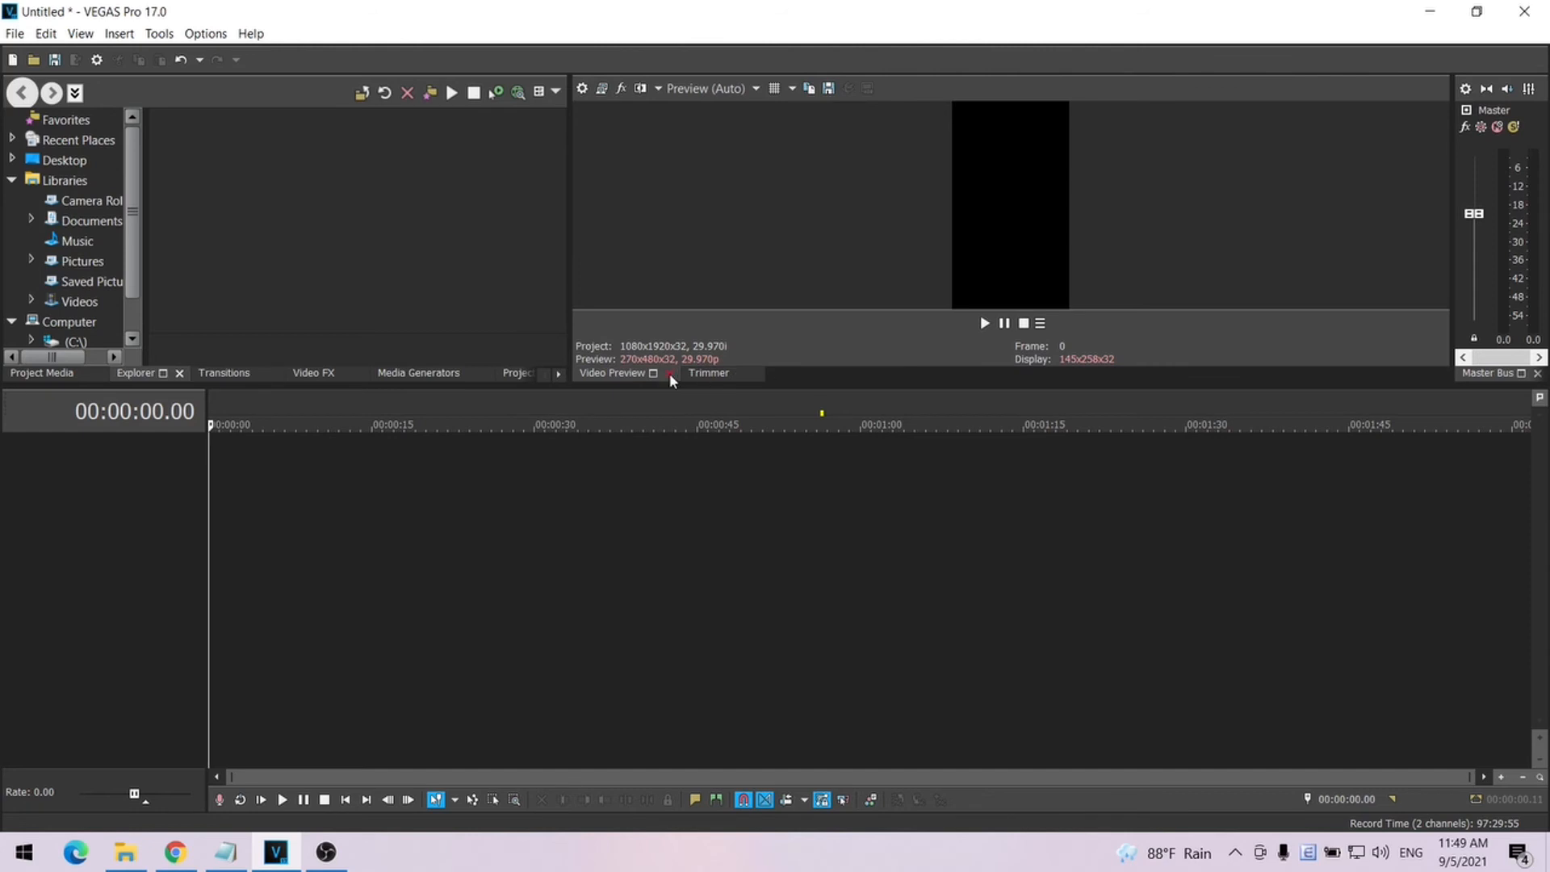
- Float the Video Preview over the file explorer area and dock it back beside the Trimmer
{"action": "left_click_drag", "start_coordinate": [617, 375], "coordinate": [210, 281]}
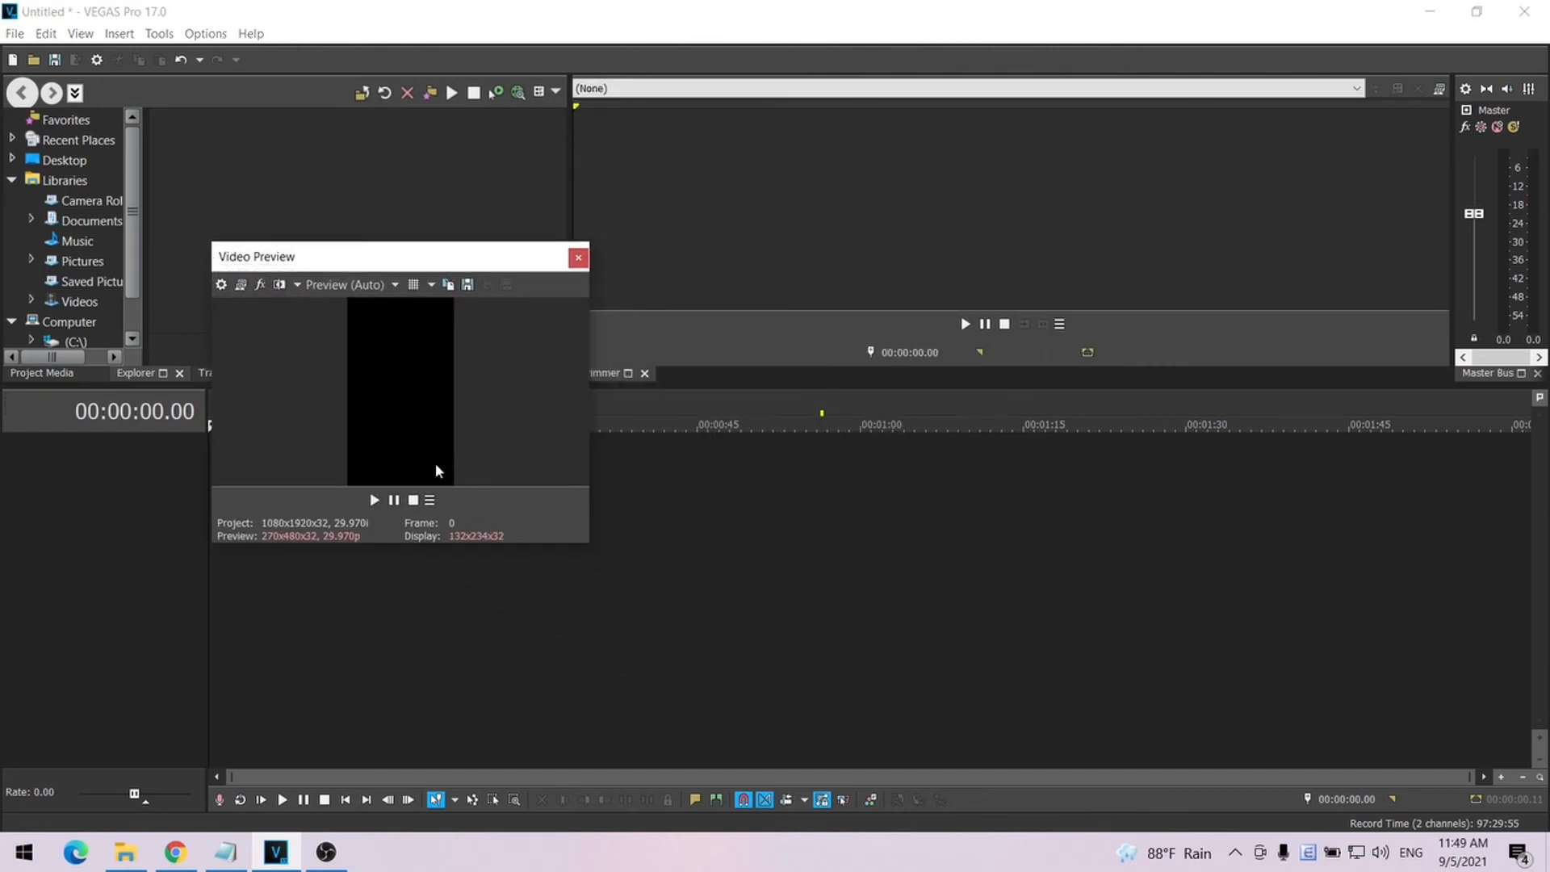
{"action": "left_click_drag", "start_coordinate": [330, 264], "coordinate": [712, 132]}
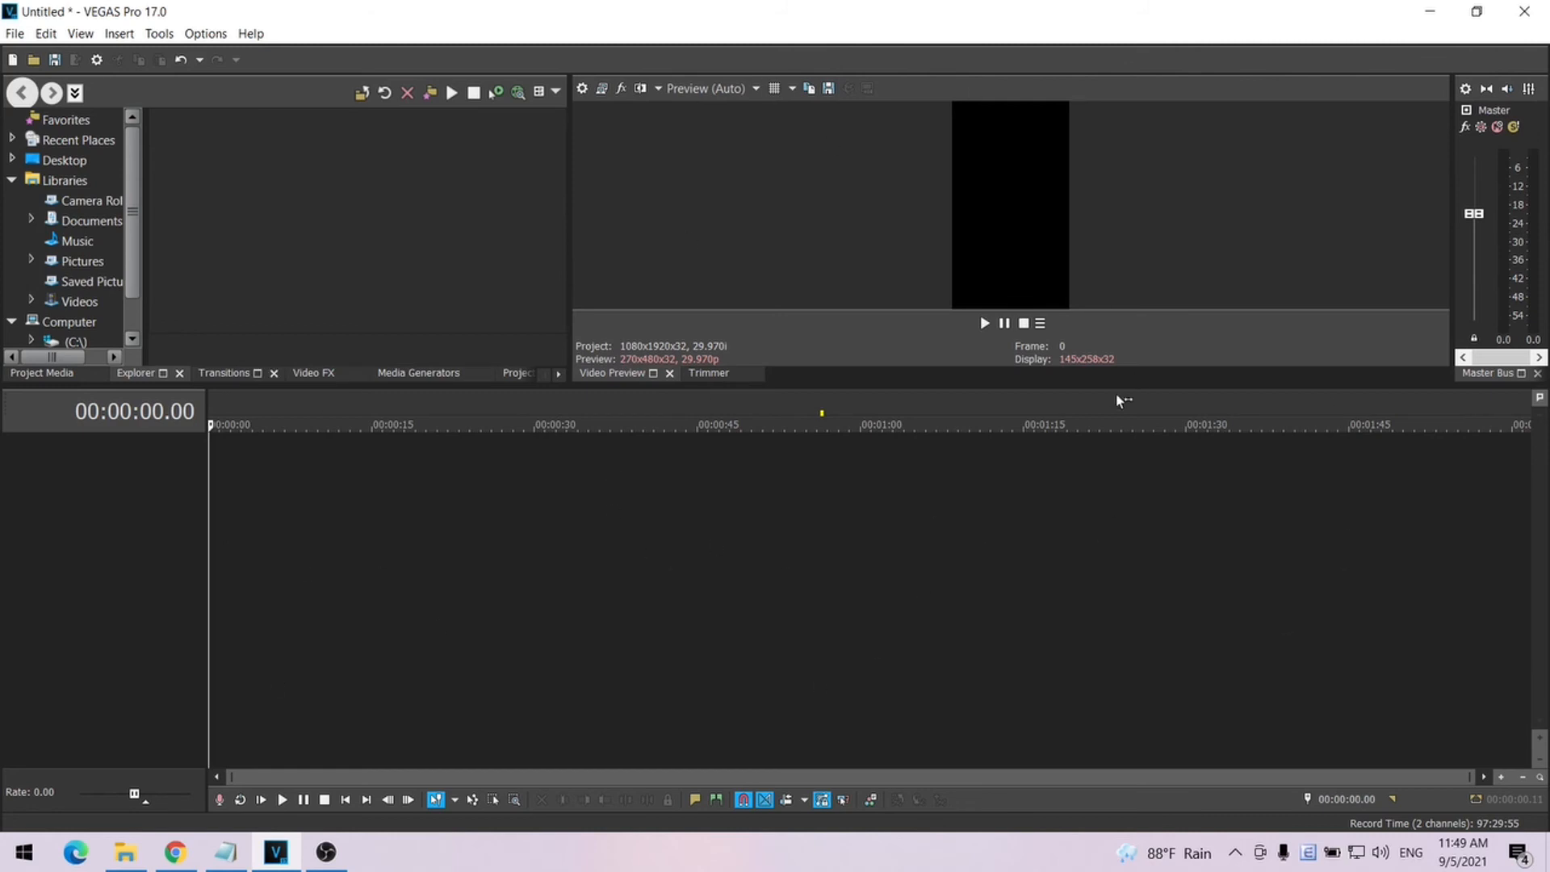
- Close the docked Video Preview window and reopen it from the list of available windows
{"action": "left_click", "coordinate": [671, 373]}
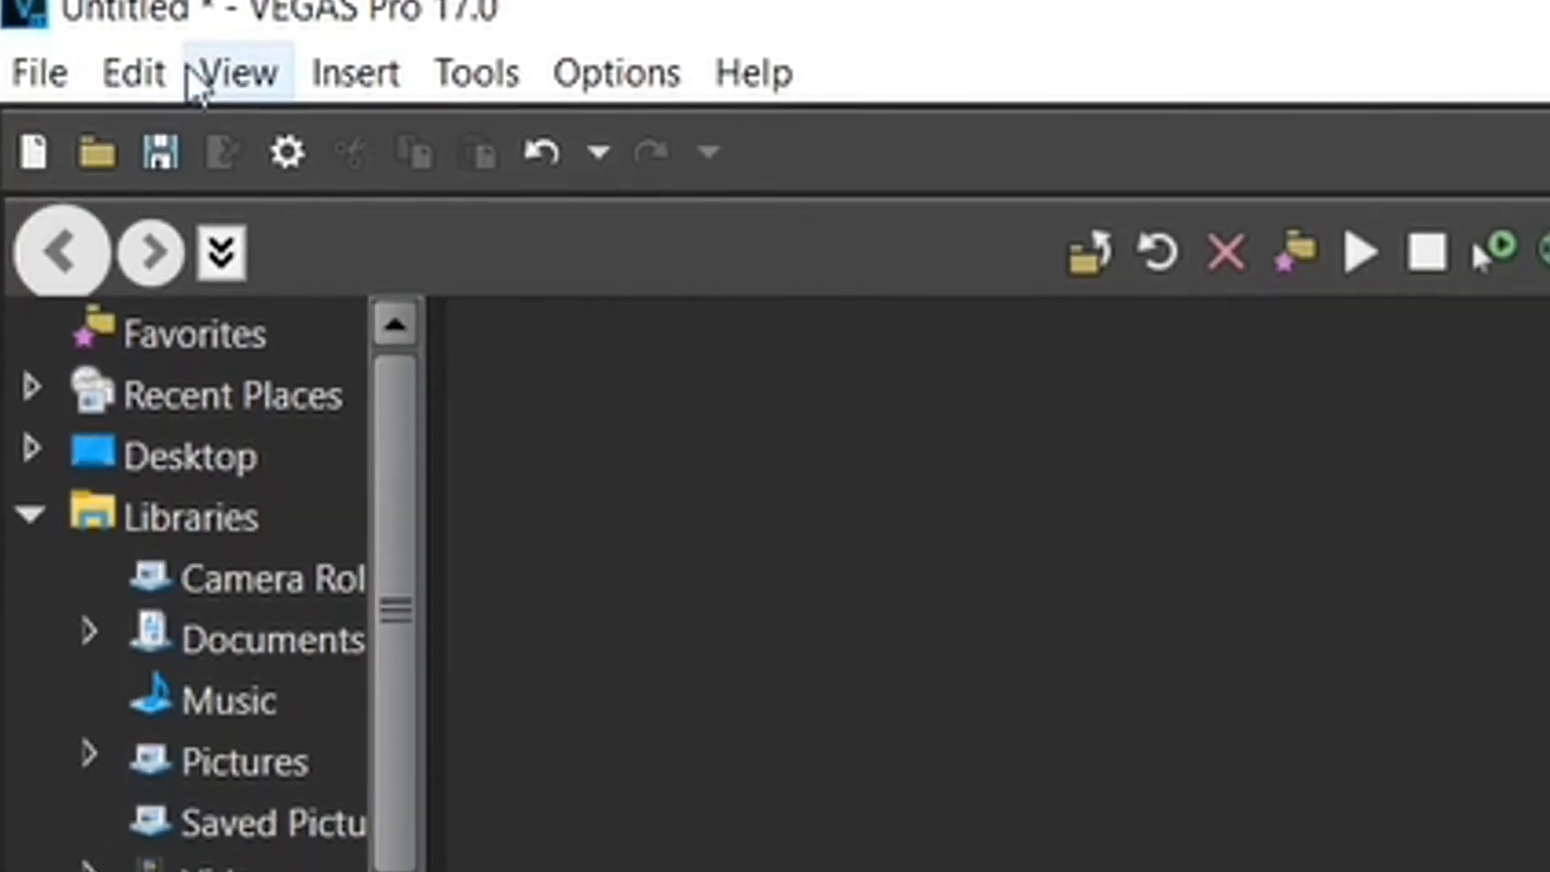
{"action": "left_click", "coordinate": [233, 64]}
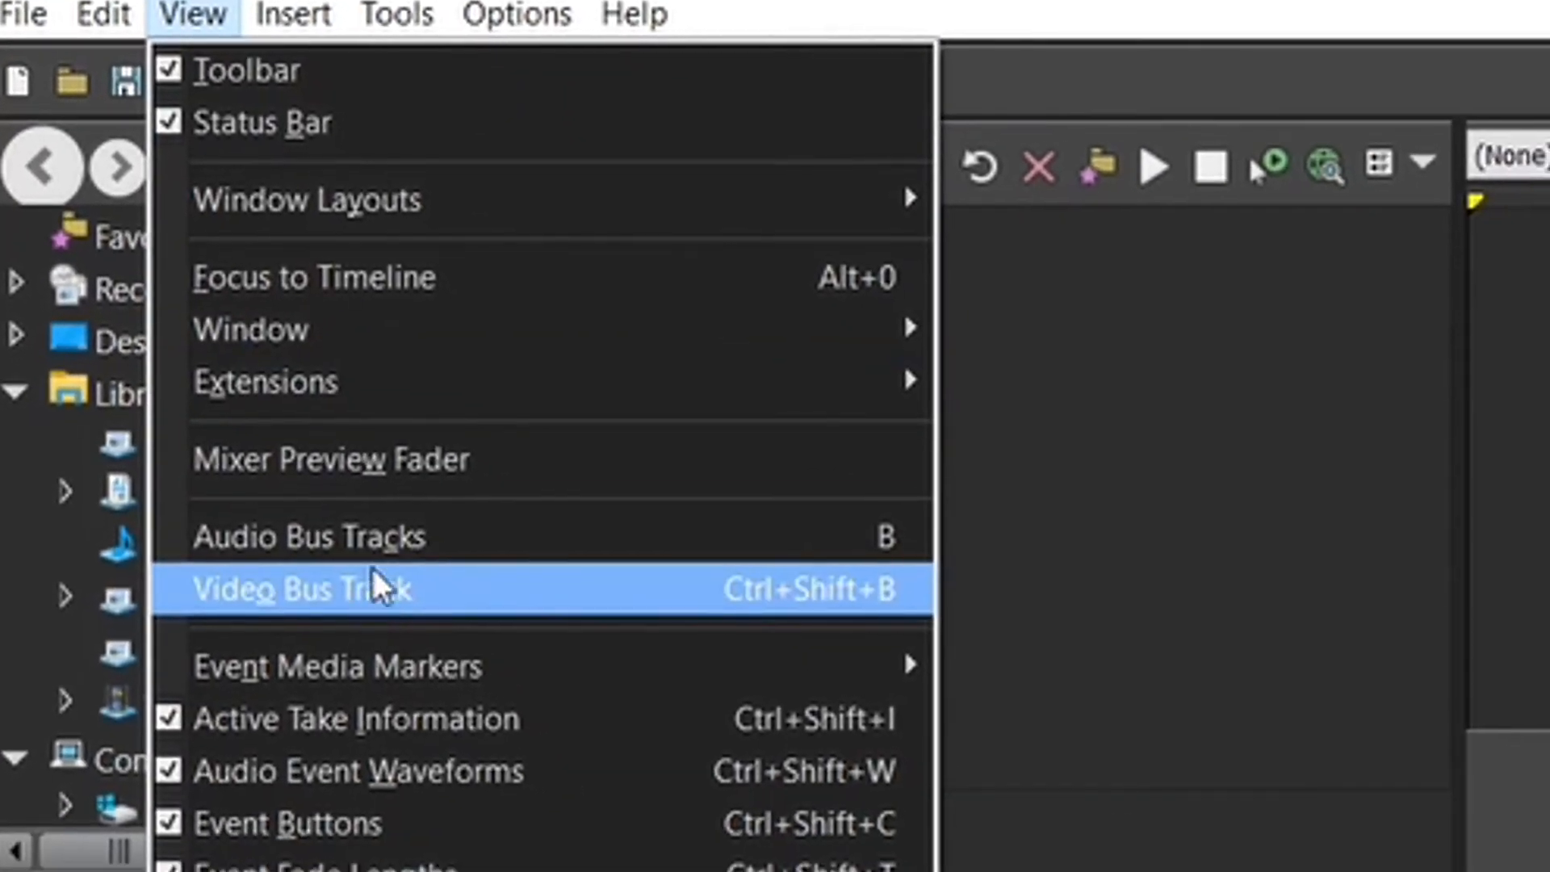
{"action": "mouse_move", "coordinate": [347, 339]}
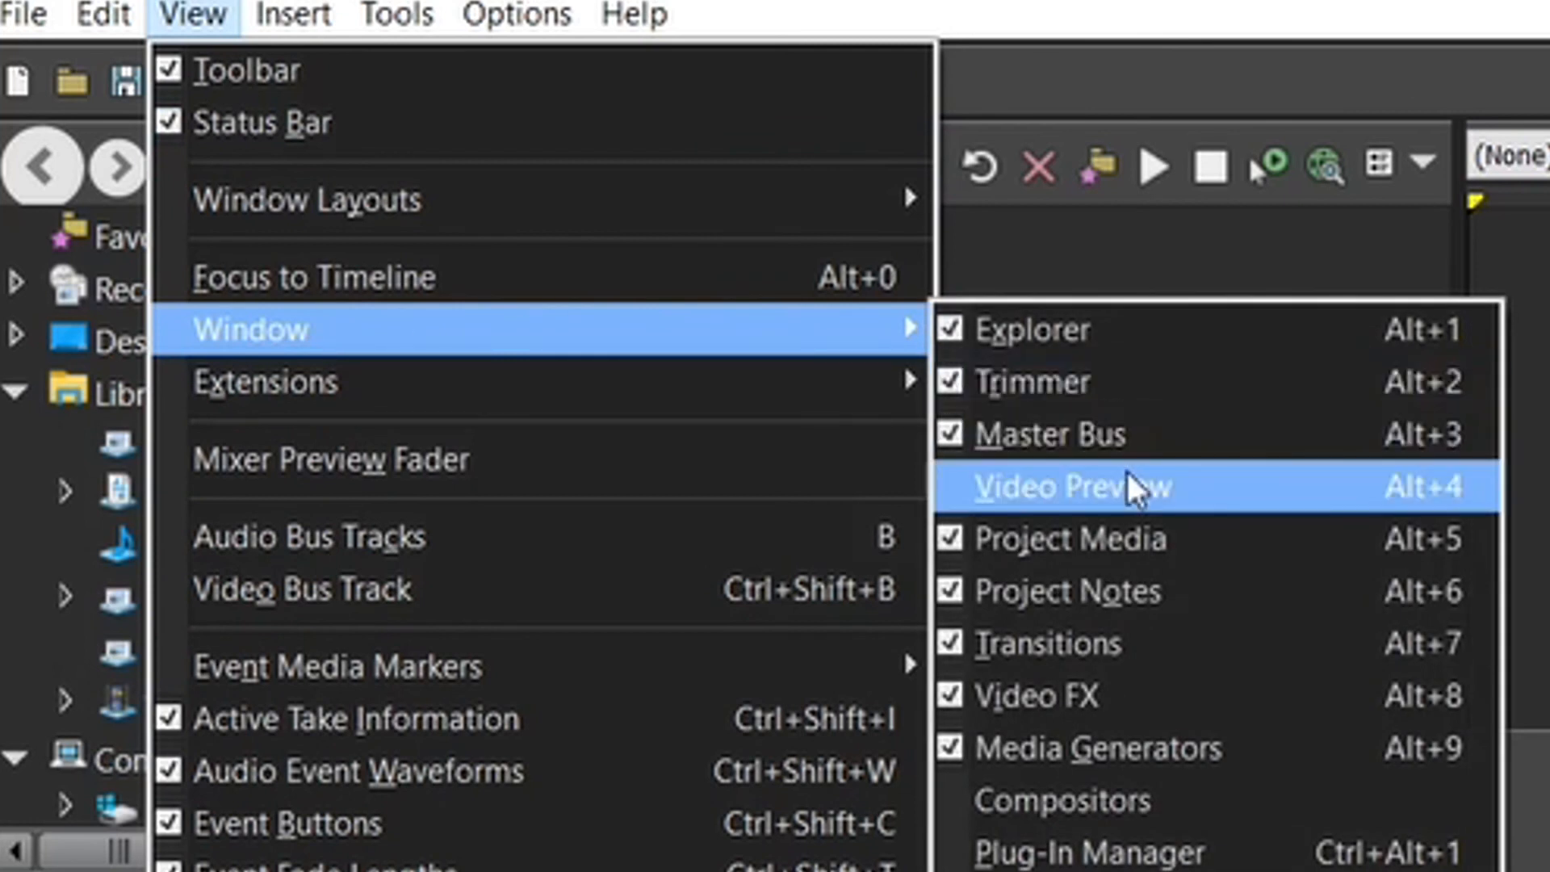
{"action": "left_click", "coordinate": [1131, 488]}
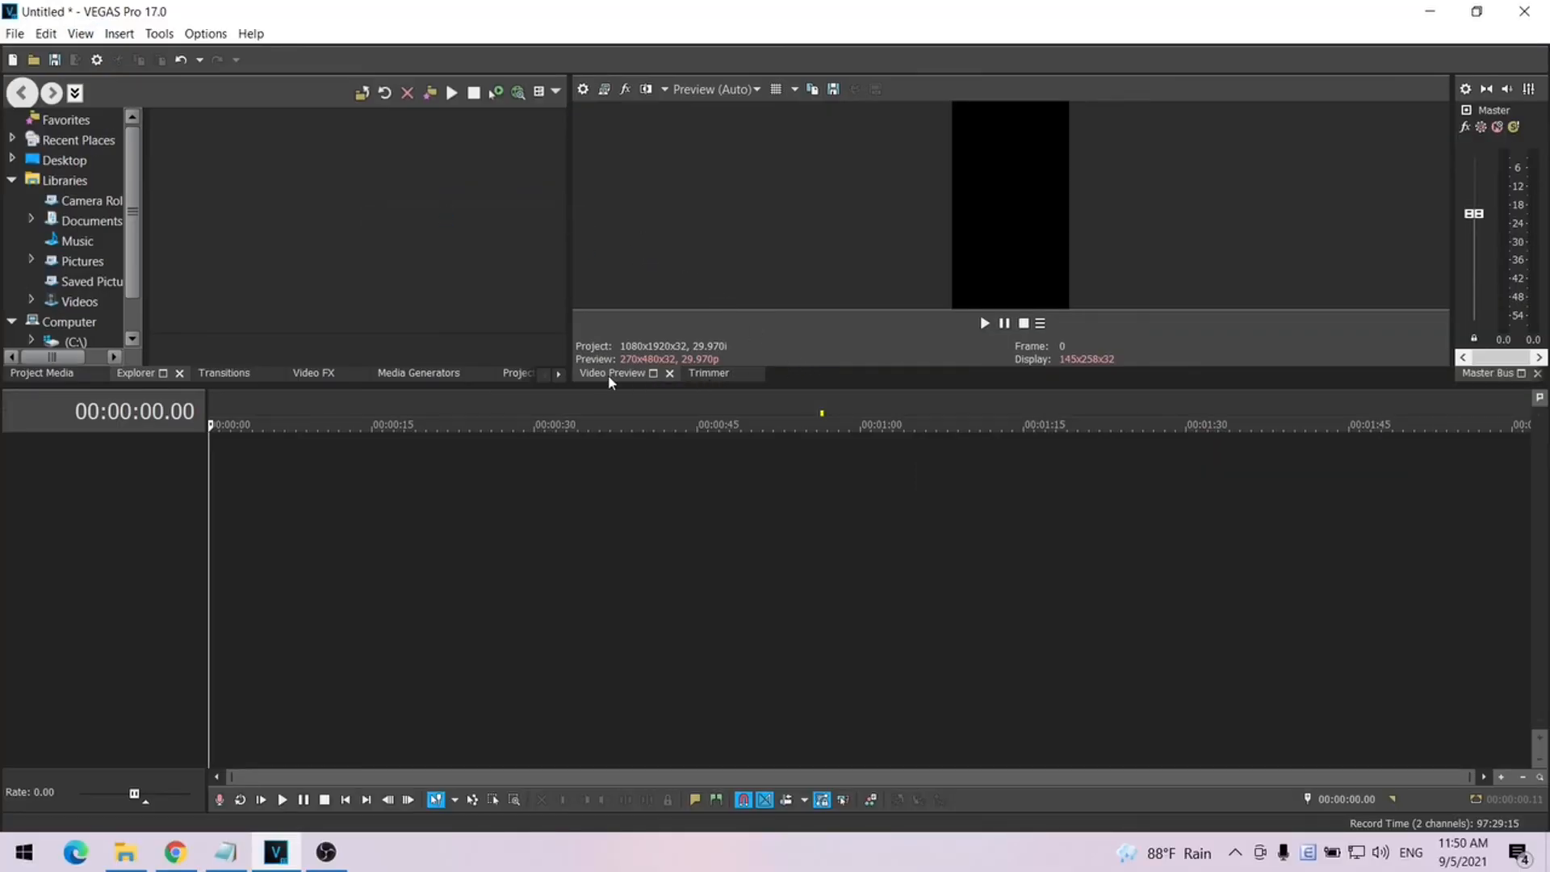
- Undock the reopened Video Preview, enlarge the floating window toward its upper-left corner, and dock it back beside the Trimmer
{"action": "left_click_drag", "start_coordinate": [608, 373], "coordinate": [951, 317]}
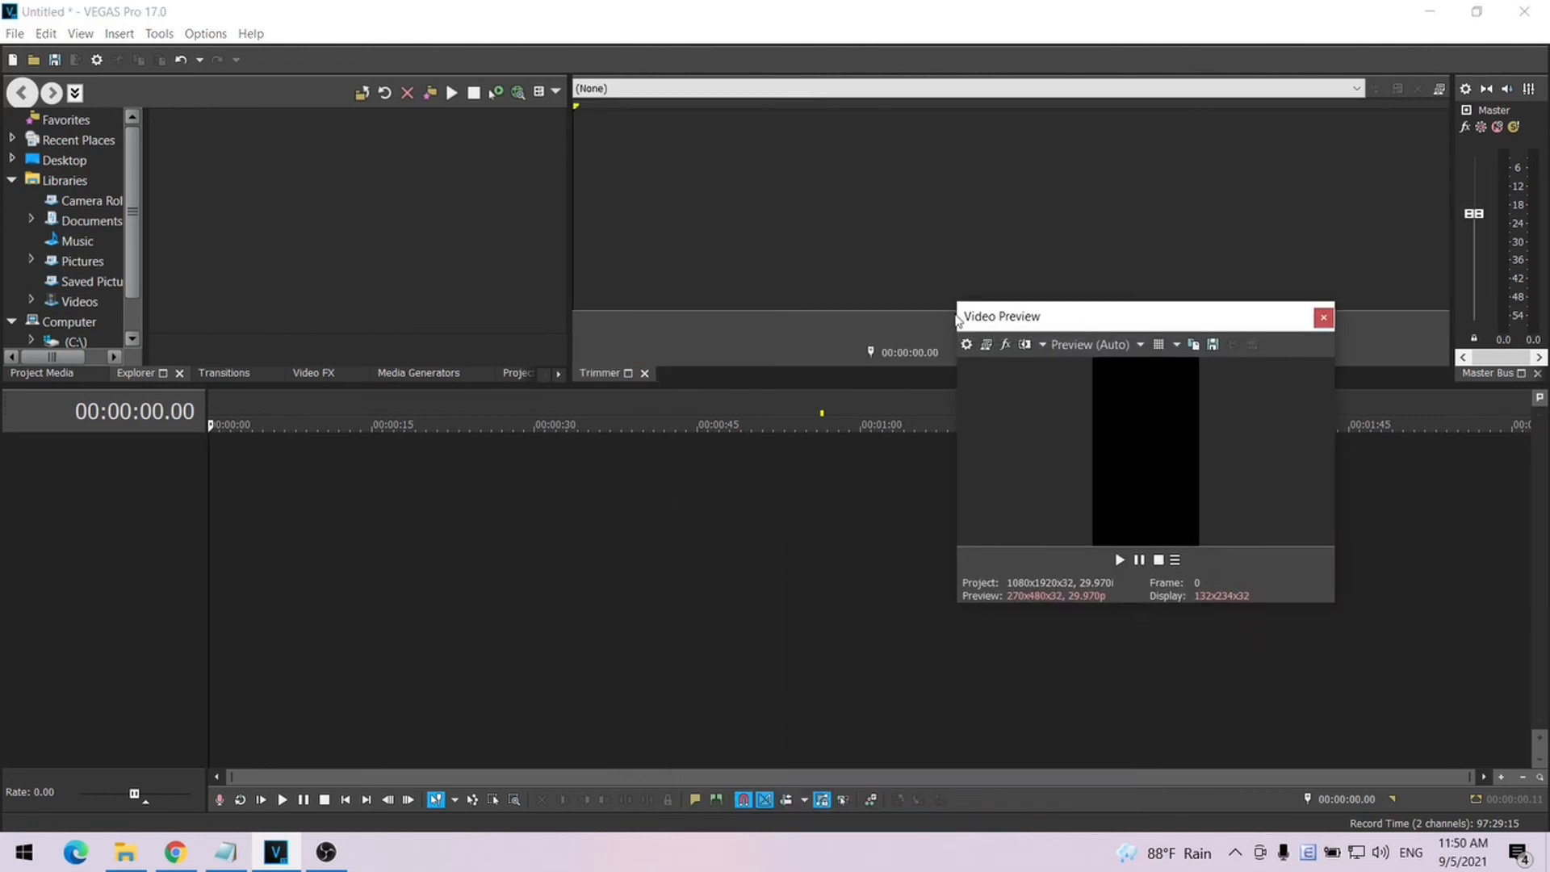
{"action": "left_click_drag", "start_coordinate": [955, 299], "coordinate": [576, 99]}
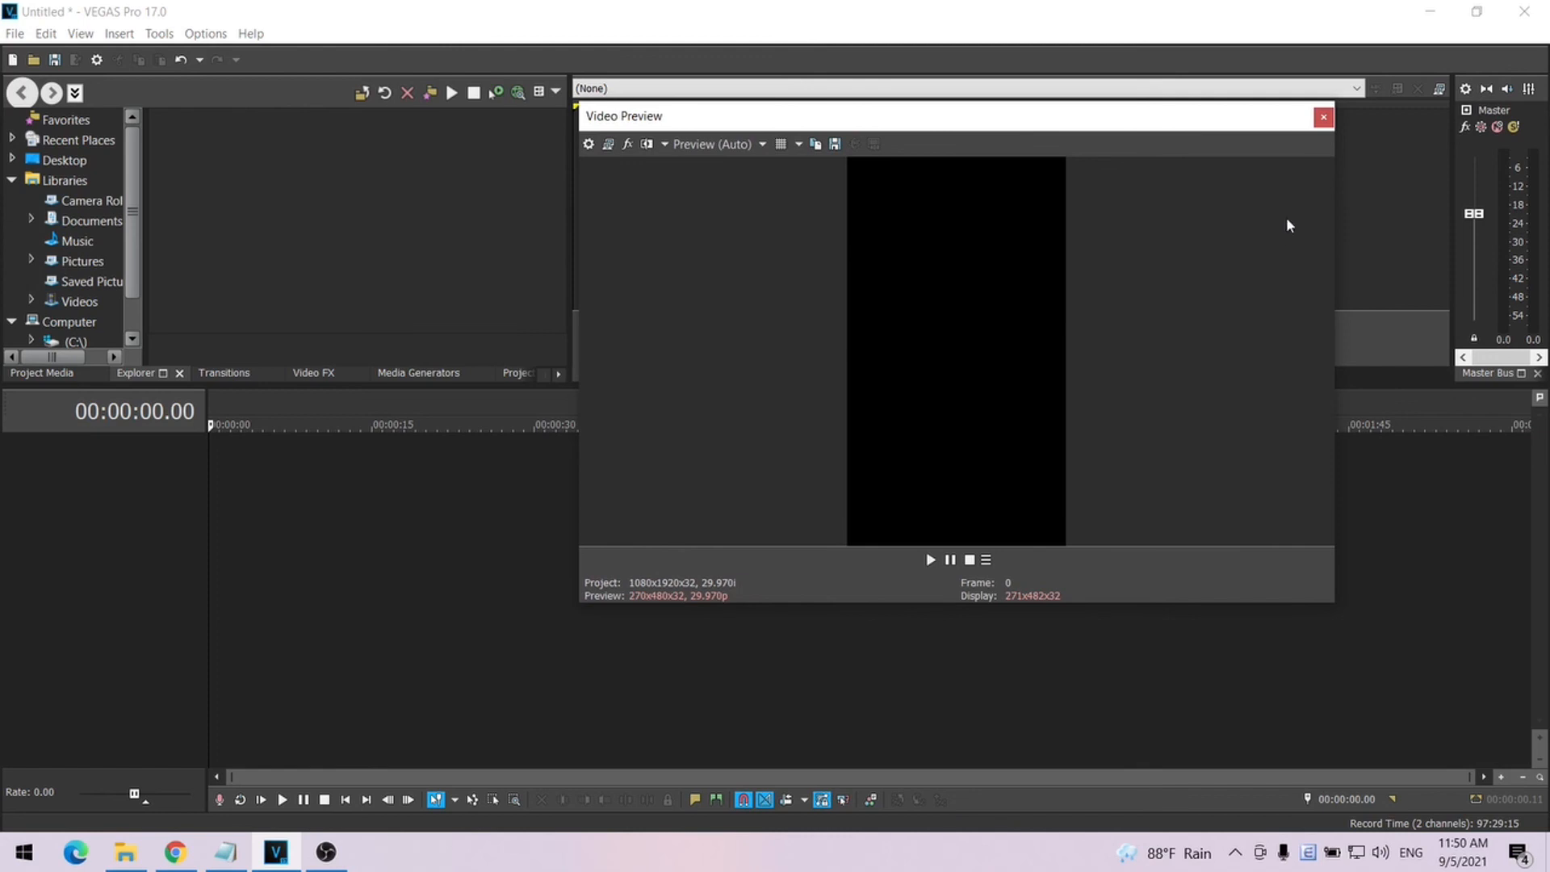
{"action": "mouse_move", "coordinate": [726, 127]}
{"action": "left_mouse_down"}
{"action": "mouse_move", "coordinate": [653, 269]}
{"action": "mouse_move", "coordinate": [737, 246]}
{"action": "mouse_move", "coordinate": [754, 156]}
{"action": "mouse_move", "coordinate": [744, 116]}
{"action": "left_mouse_up"}
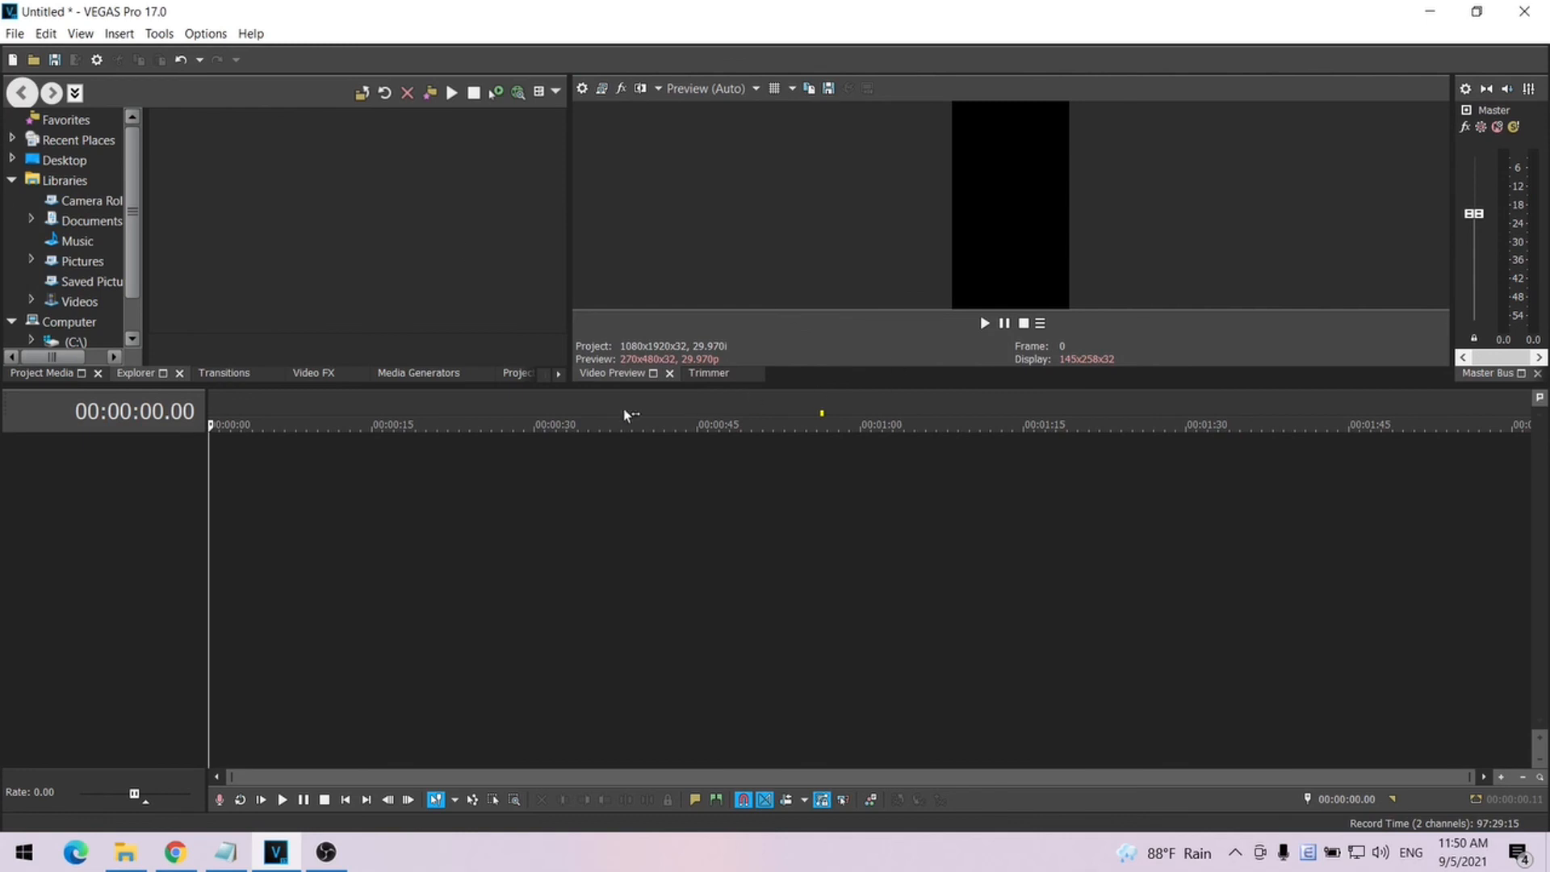